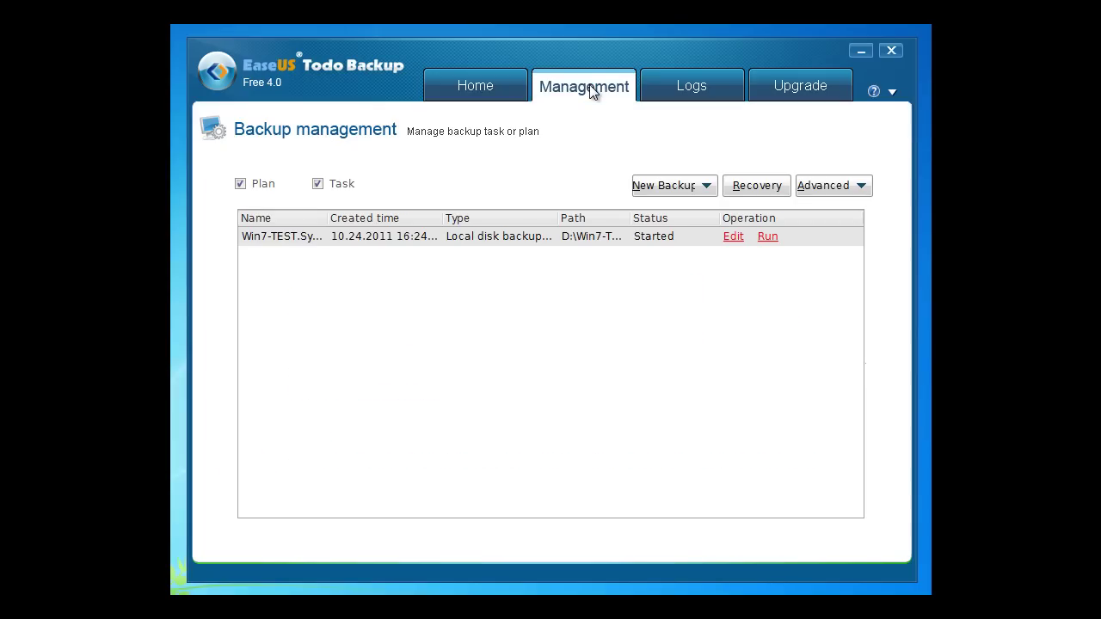
Step: Review the log list and the edition feature comparison, and return to the home page
click(714, 92)
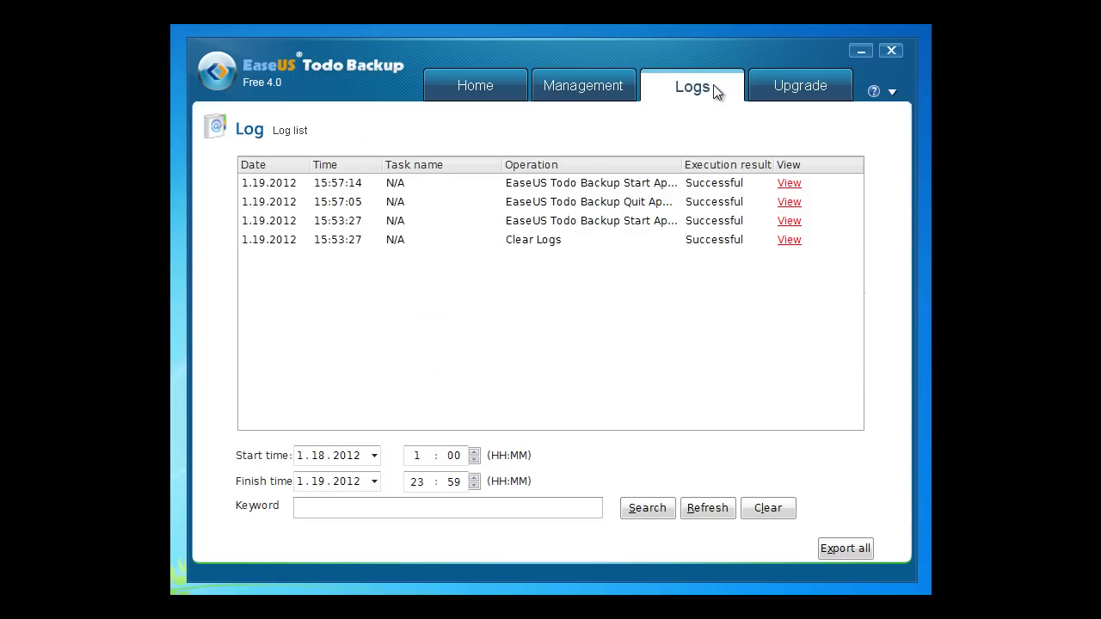
click(810, 85)
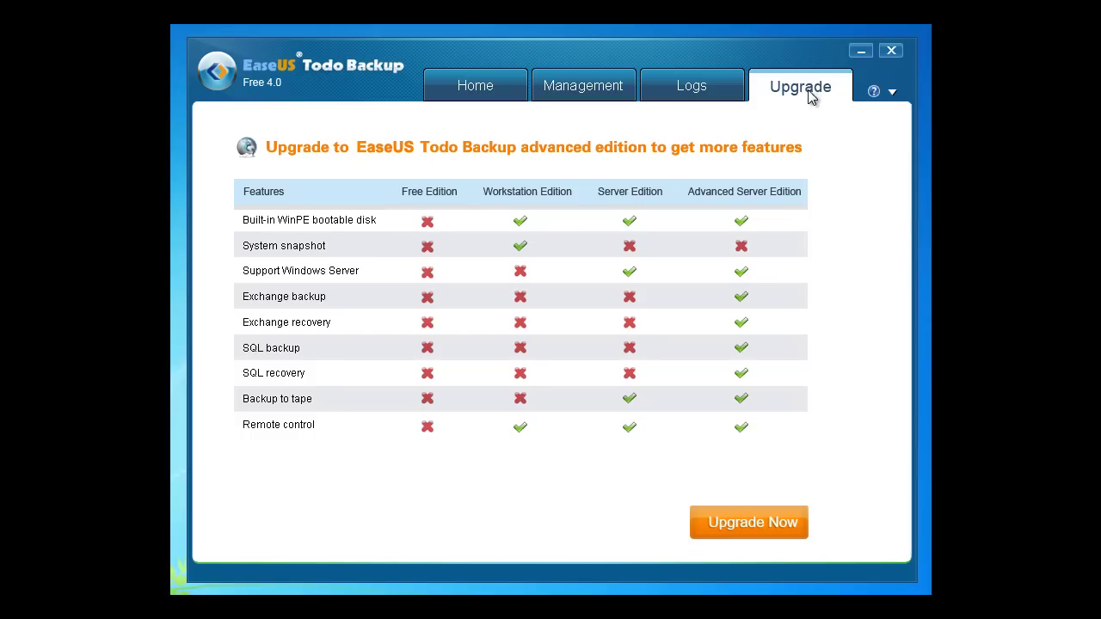
click(469, 92)
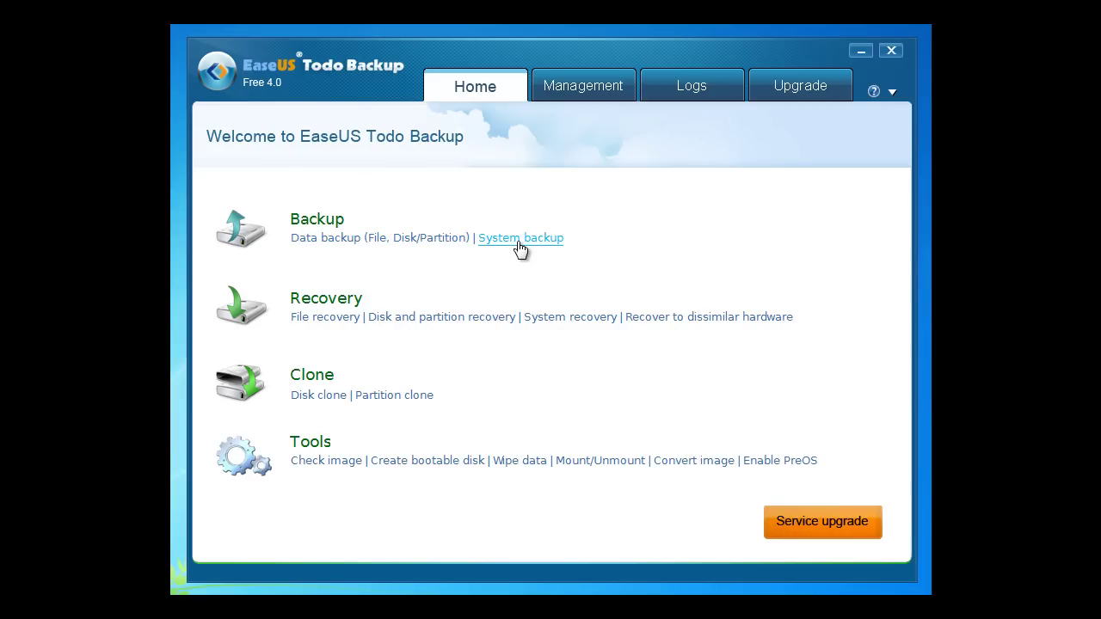
Step: Create a file backup to D:\My Backups with Favorites excluded and My Documents and Desktop included, and run it to completion
click(432, 243)
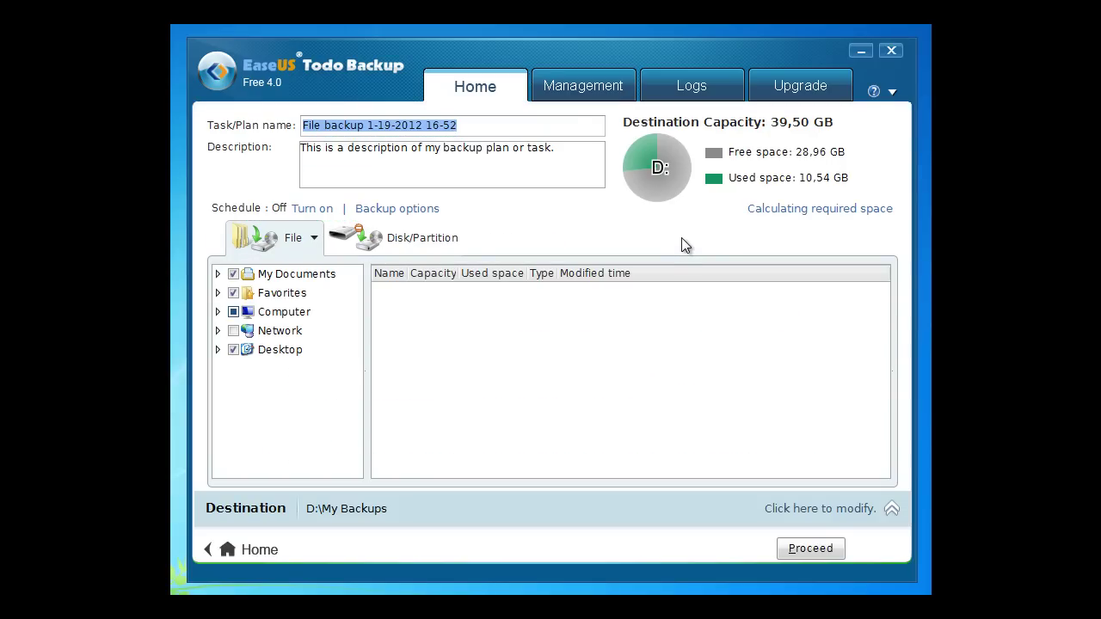
click(217, 313)
click(221, 293)
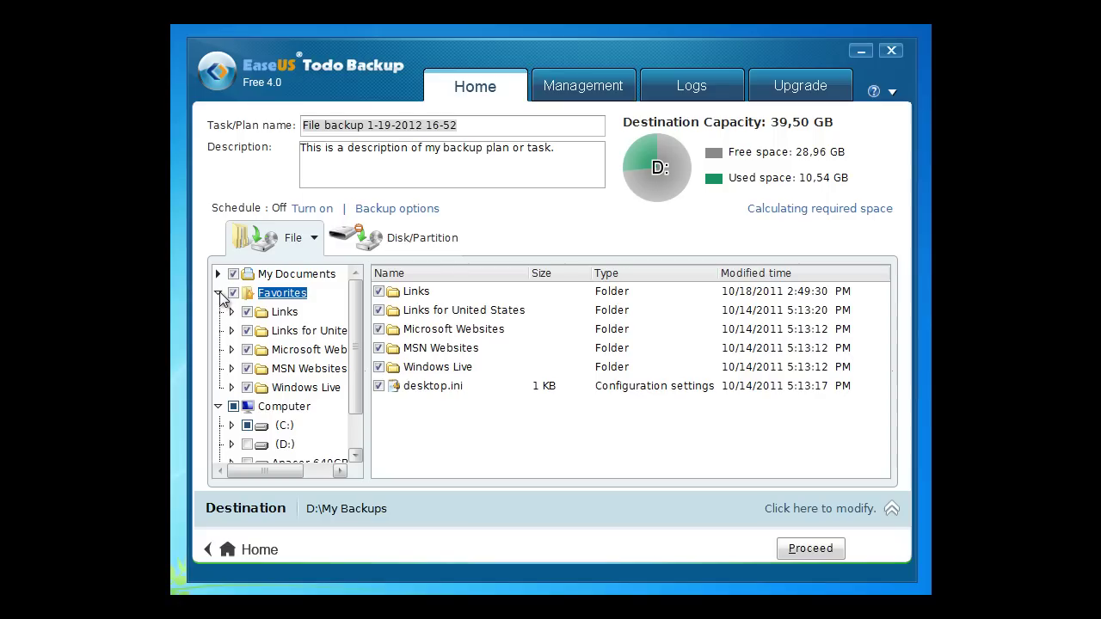
click(219, 293)
click(233, 293)
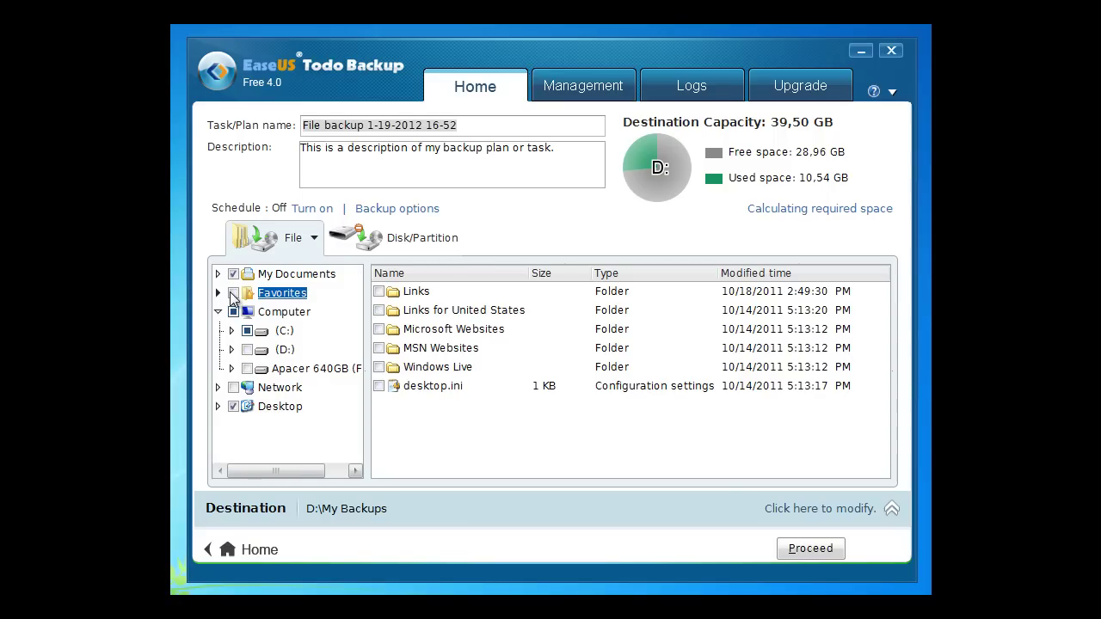
click(280, 275)
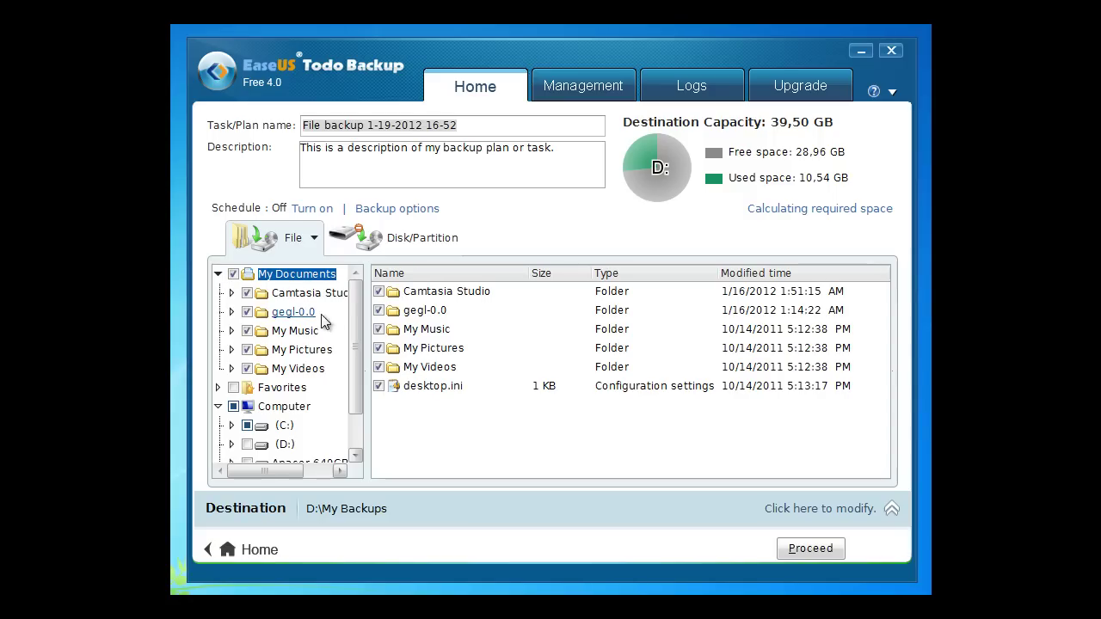
scroll(358, 333, down, 1)
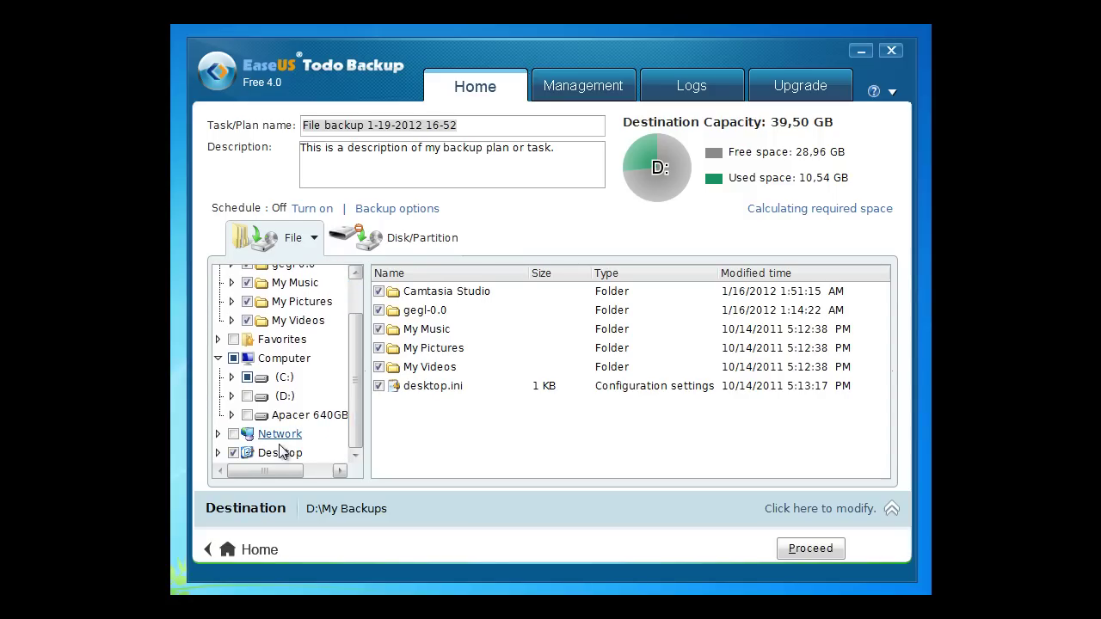
click(823, 553)
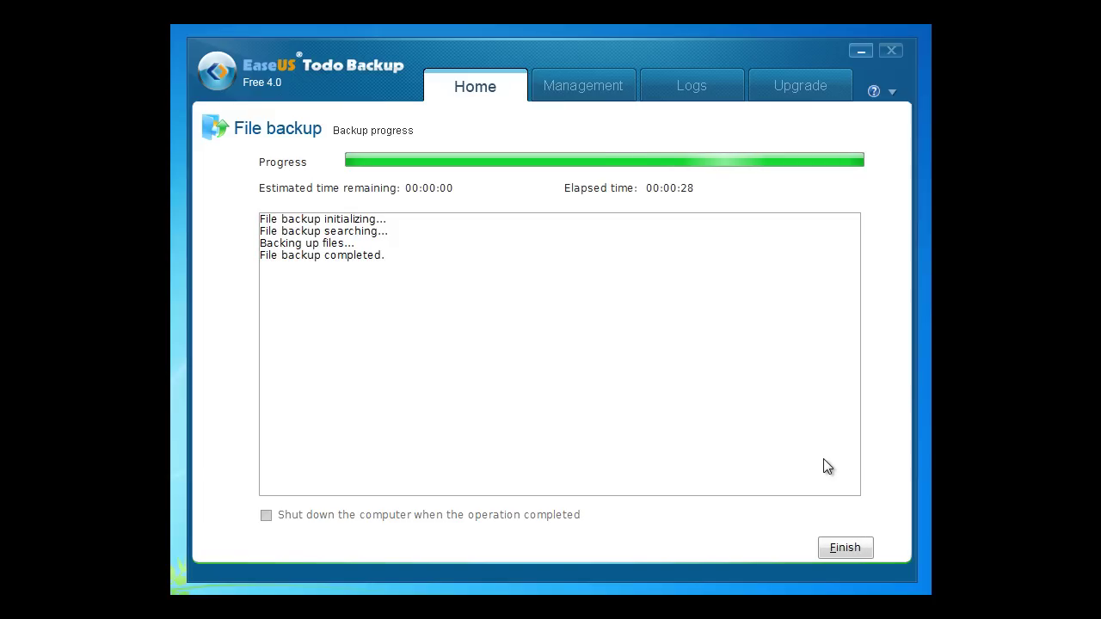
click(845, 548)
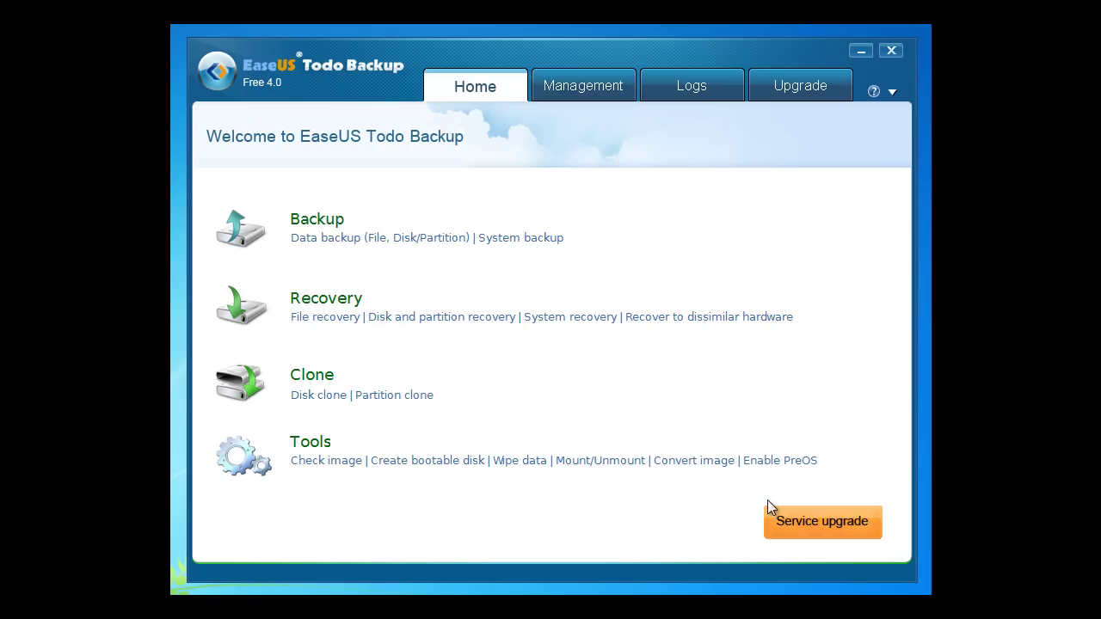
Step: Try a disk and partition backup with partition D: selected instead of C:, and return to the home page without running it
click(343, 239)
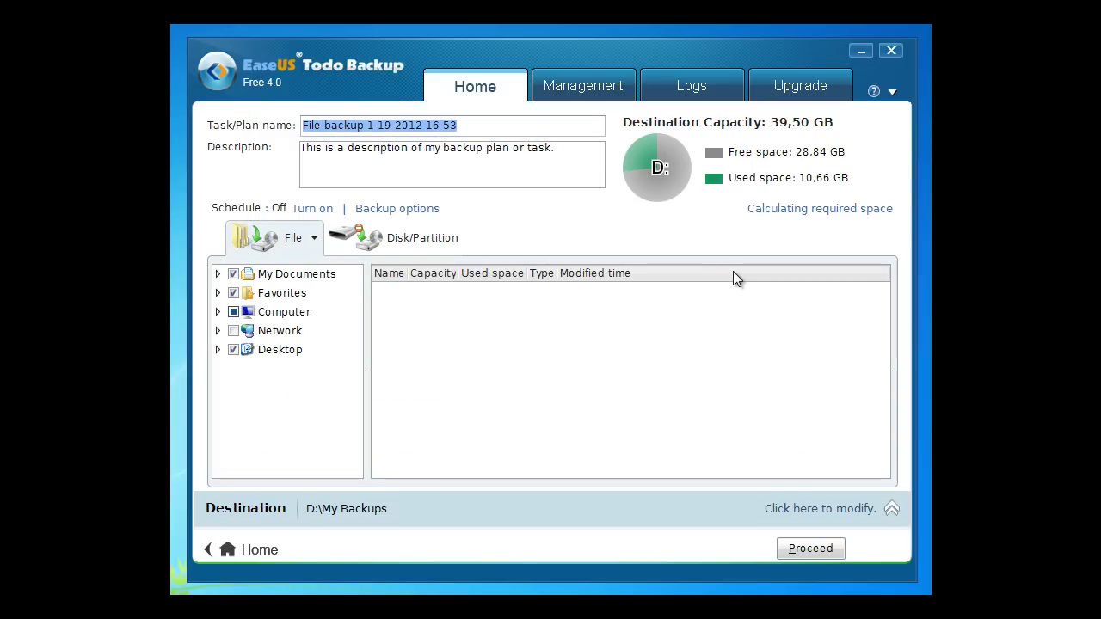
click(435, 236)
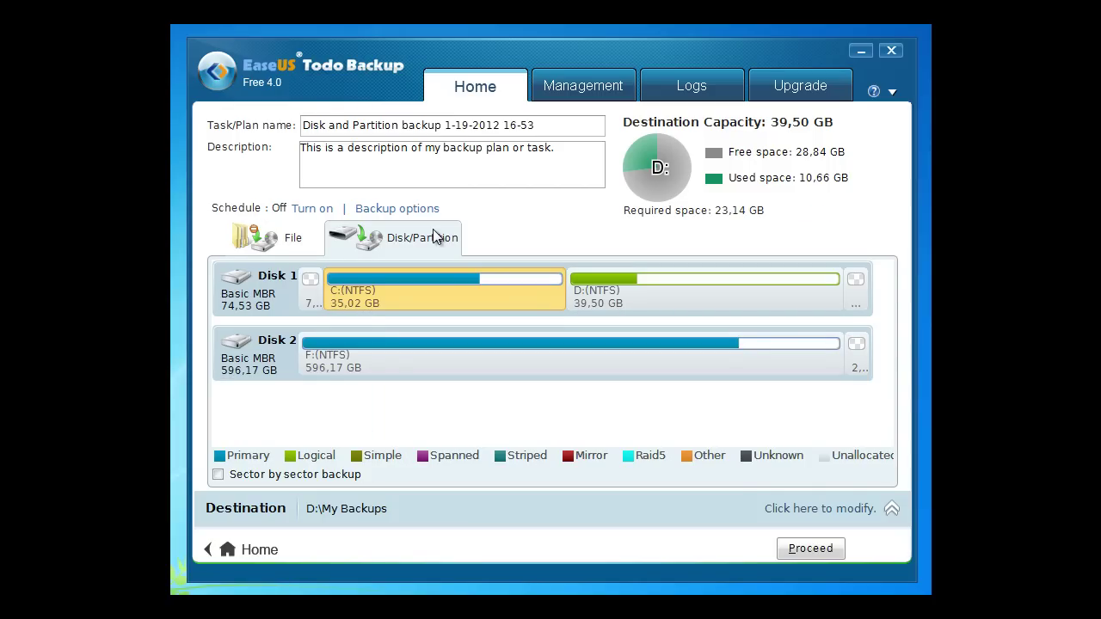
click(434, 286)
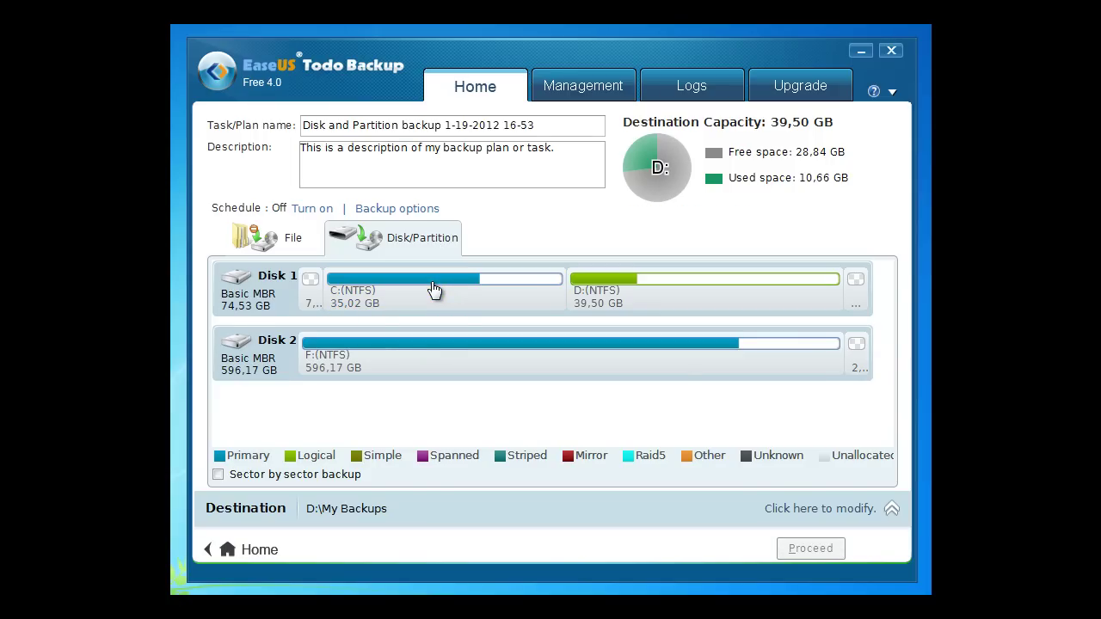
click(629, 291)
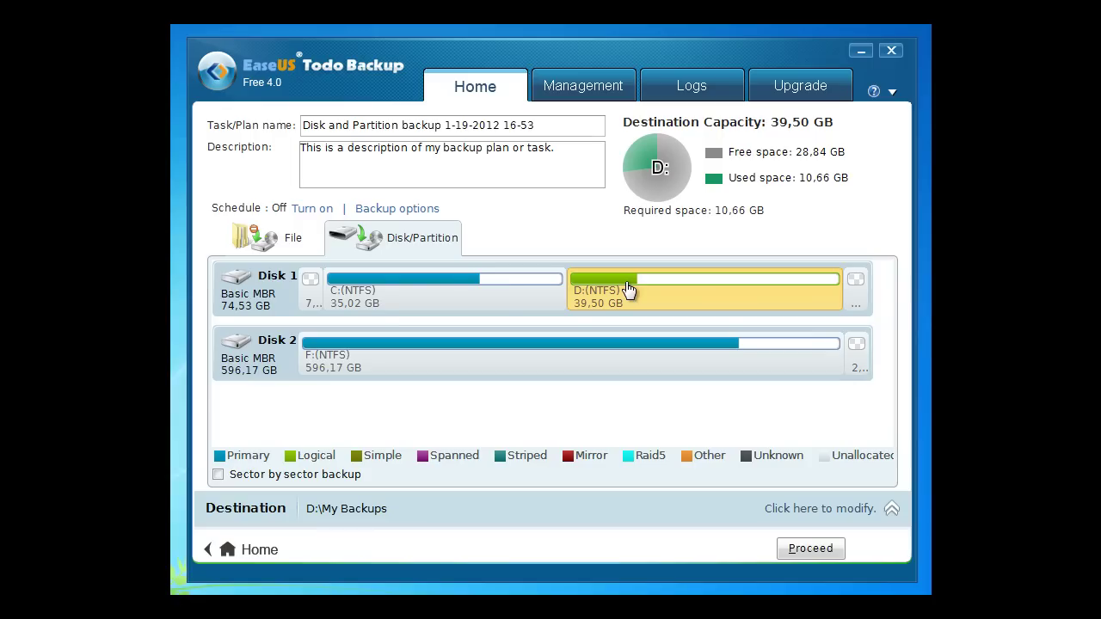
click(283, 239)
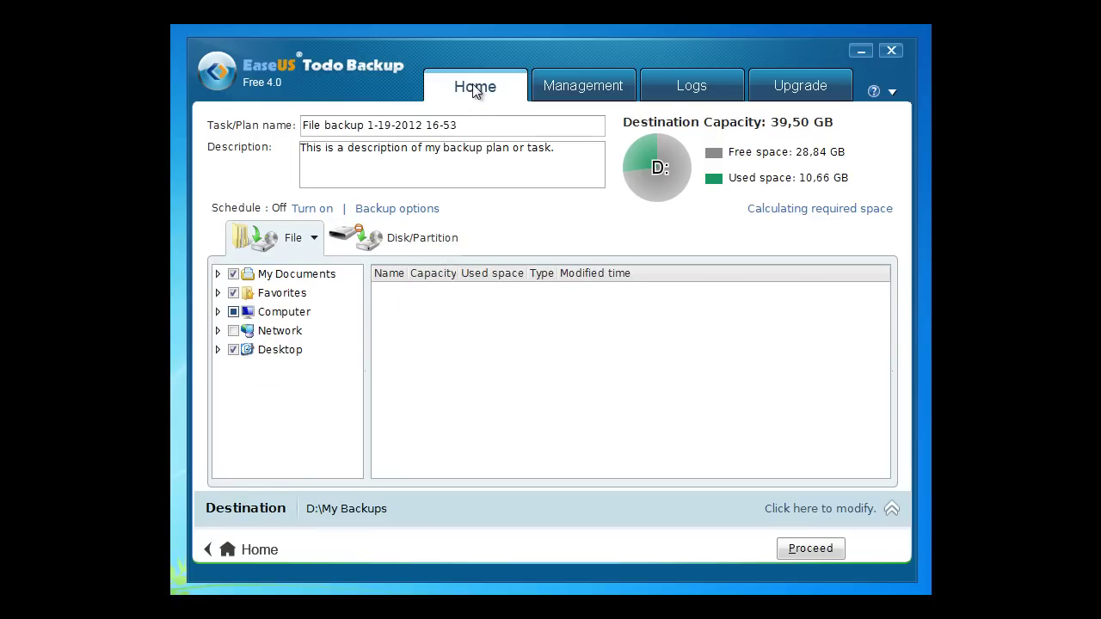
click(229, 547)
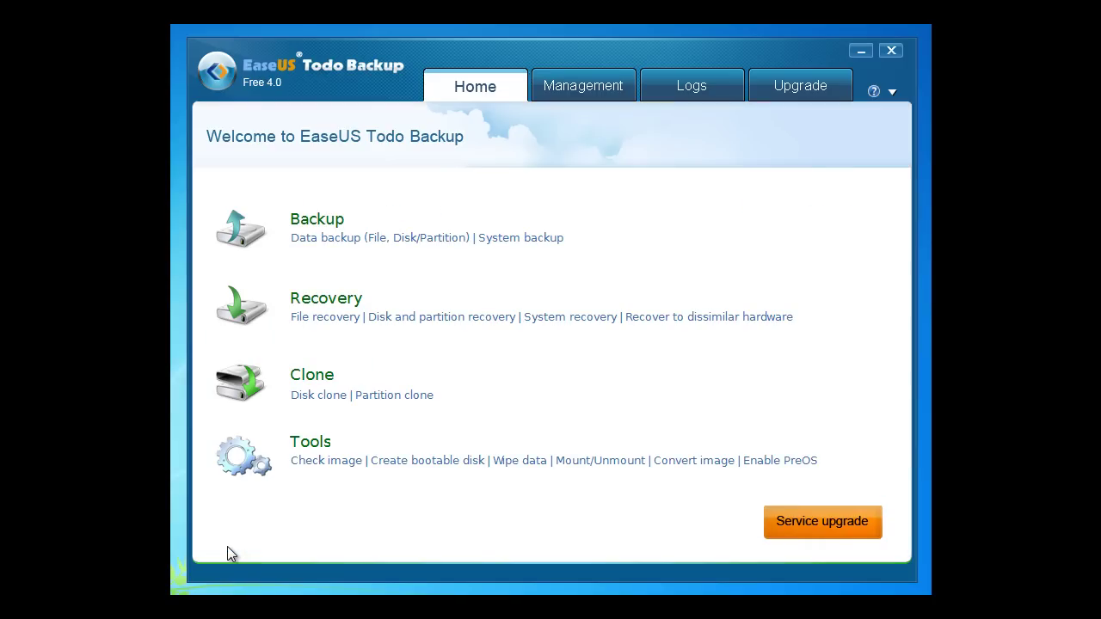
Step: Start a system backup, browse drives C: and D:, and choose D:\ as the destination
click(517, 245)
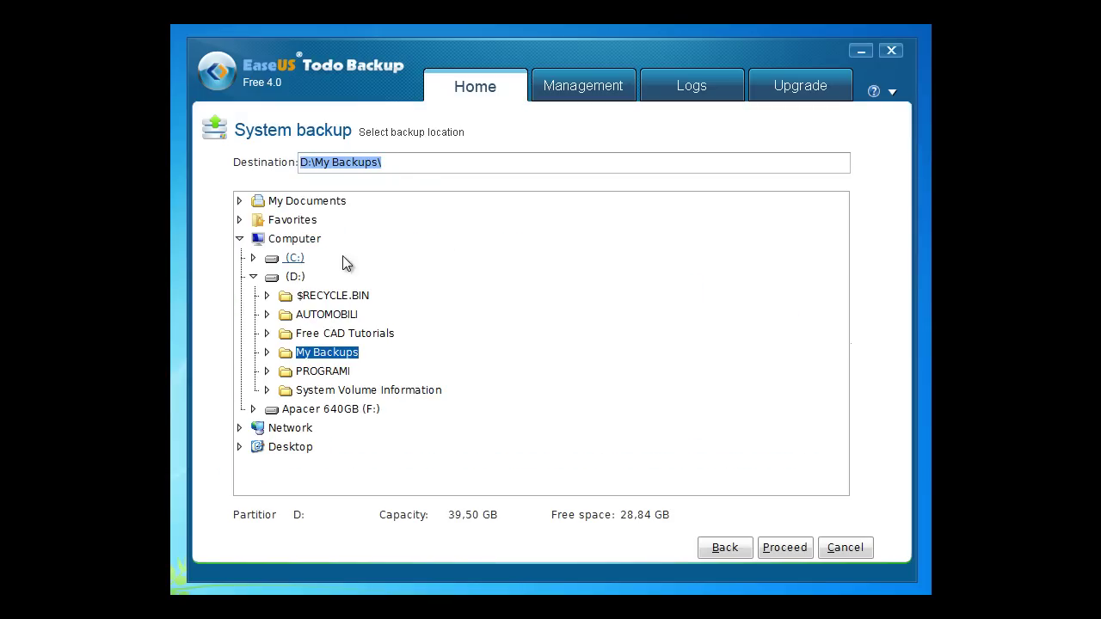
click(252, 277)
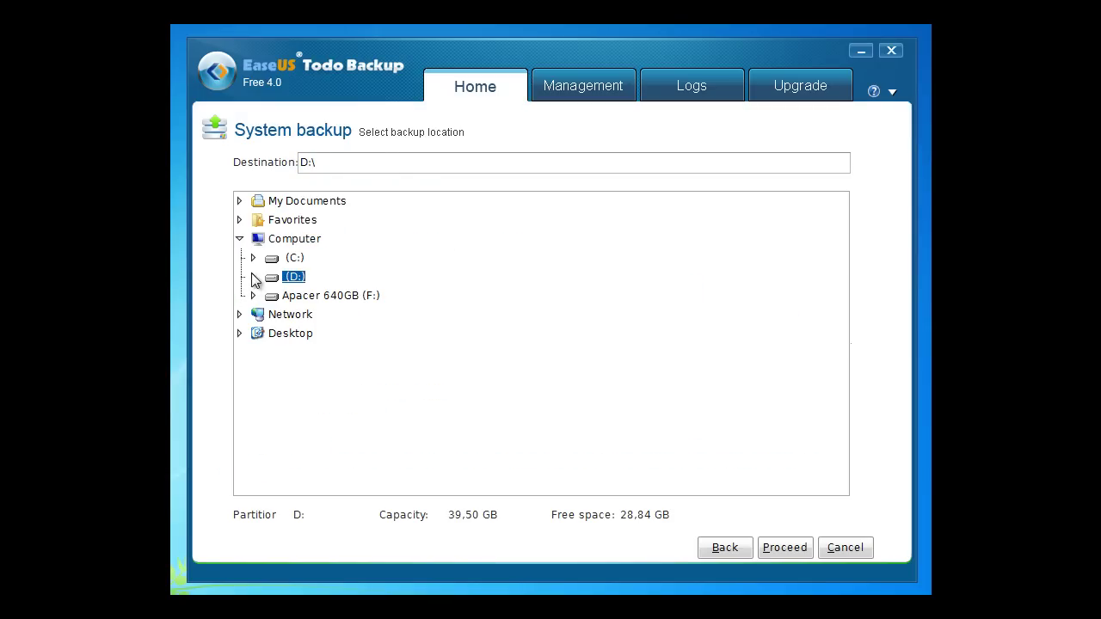
click(253, 259)
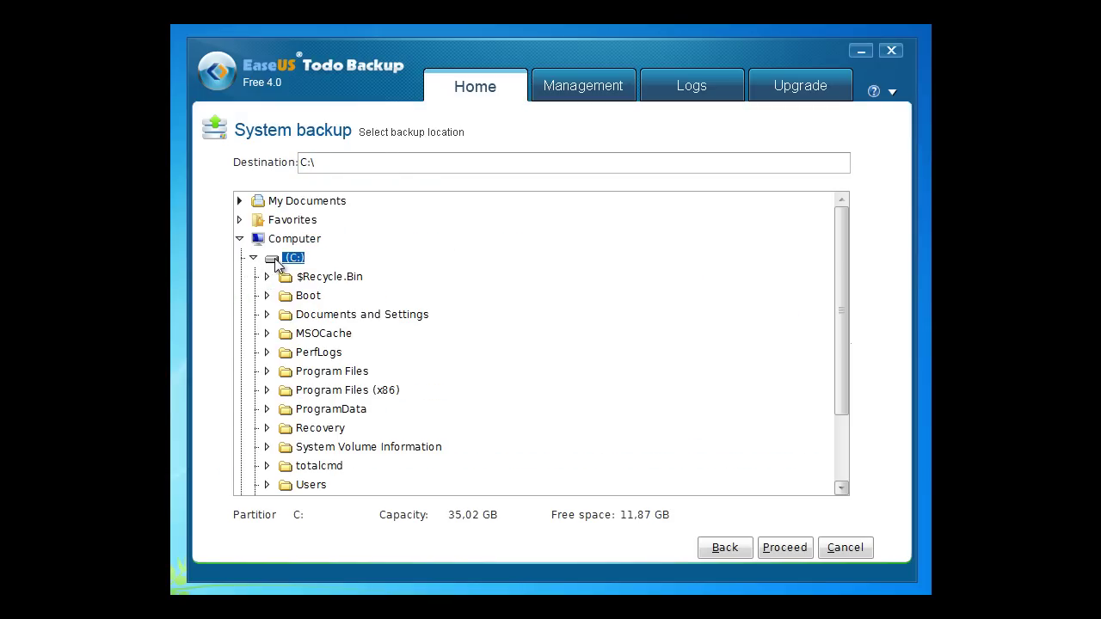
double_click(276, 261)
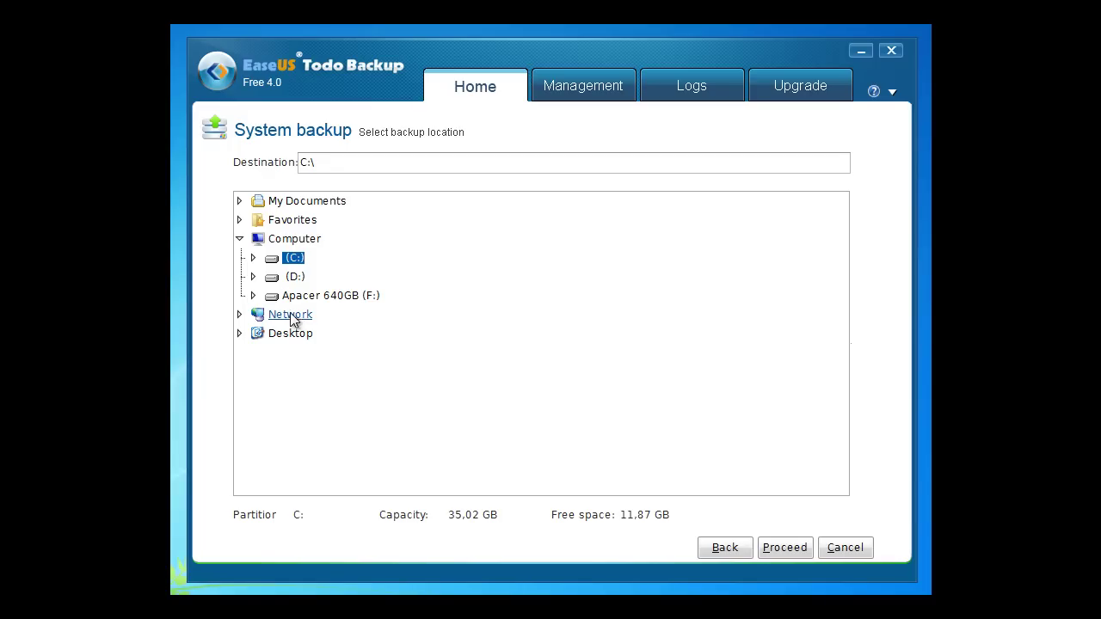
click(253, 277)
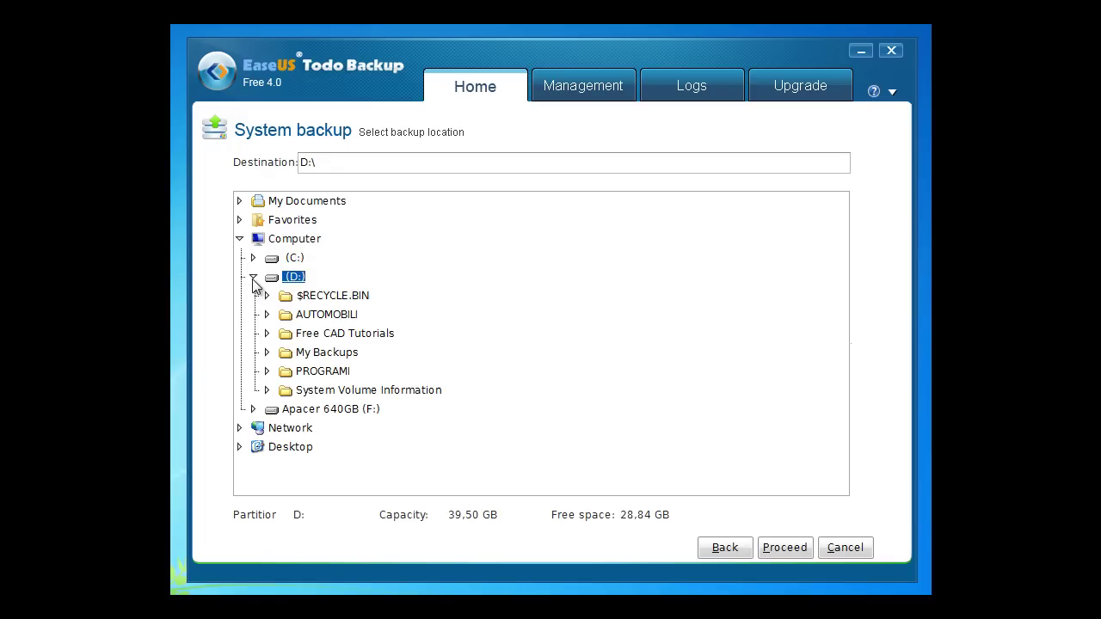
double_click(291, 278)
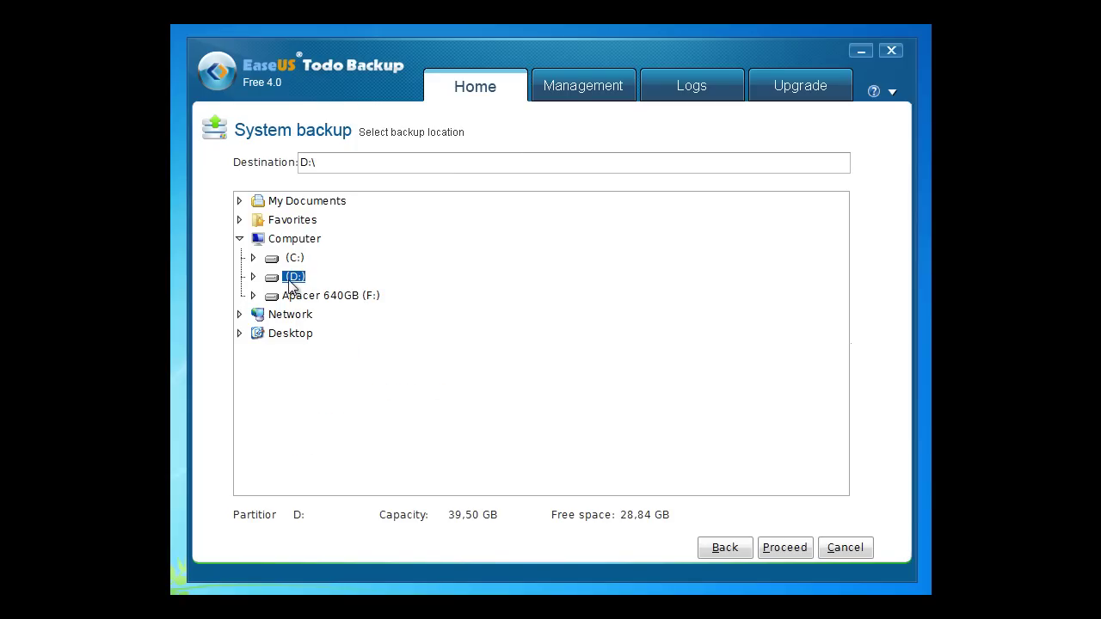
Step: Try to proceed with D:\backup01 as the system backup destination
click(346, 165)
text(backup01)
click(789, 548)
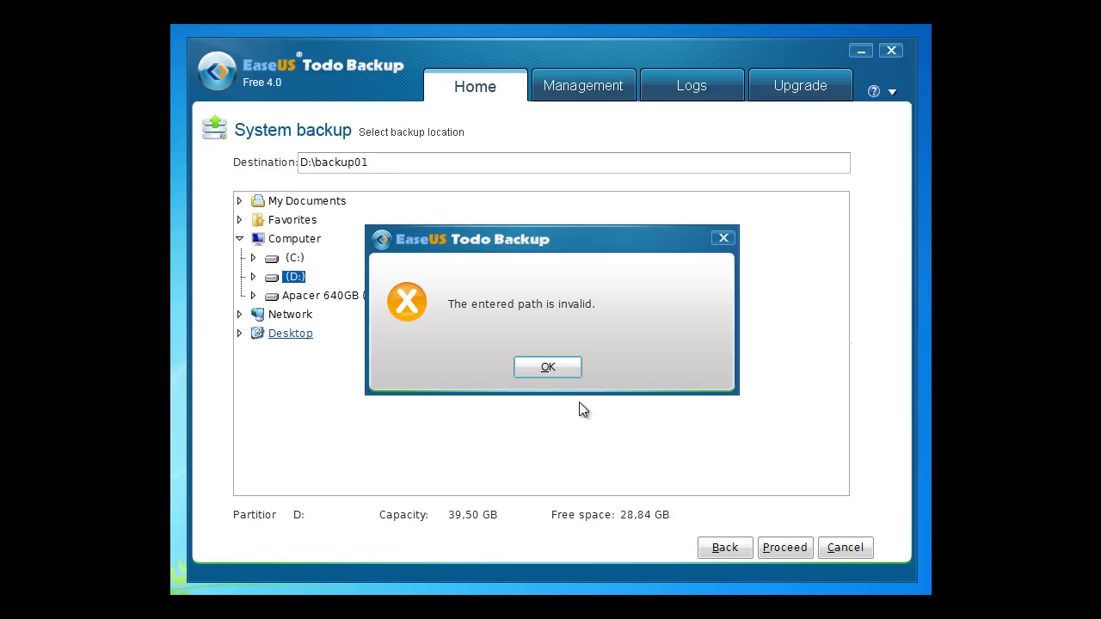
click(568, 368)
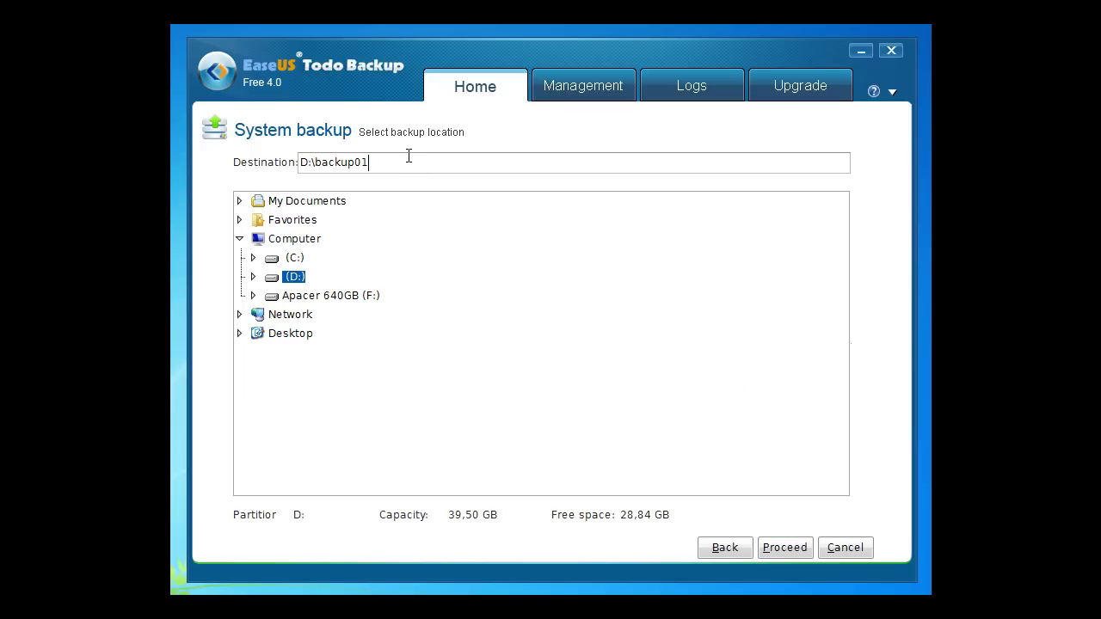
Step: Clear the backup01 folder name and choose the My Backups folder on drive D: as the system backup destination
key(BackSpace)
key(BackSpace)
key(BackSpace)
key(BackSpace)
key(BackSpace)
key(BackSpace)
key(BackSpace)
key(BackSpace)
click(253, 277)
double_click(278, 280)
click(253, 277)
click(325, 353)
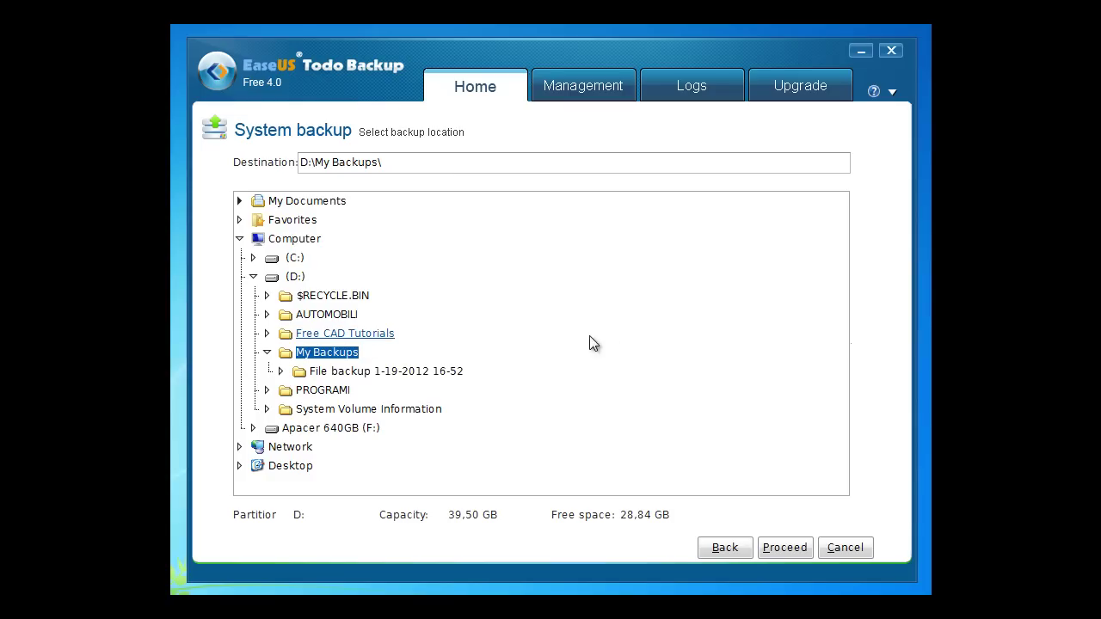
Step: Run the system backup and close its progress page once it completes
click(785, 548)
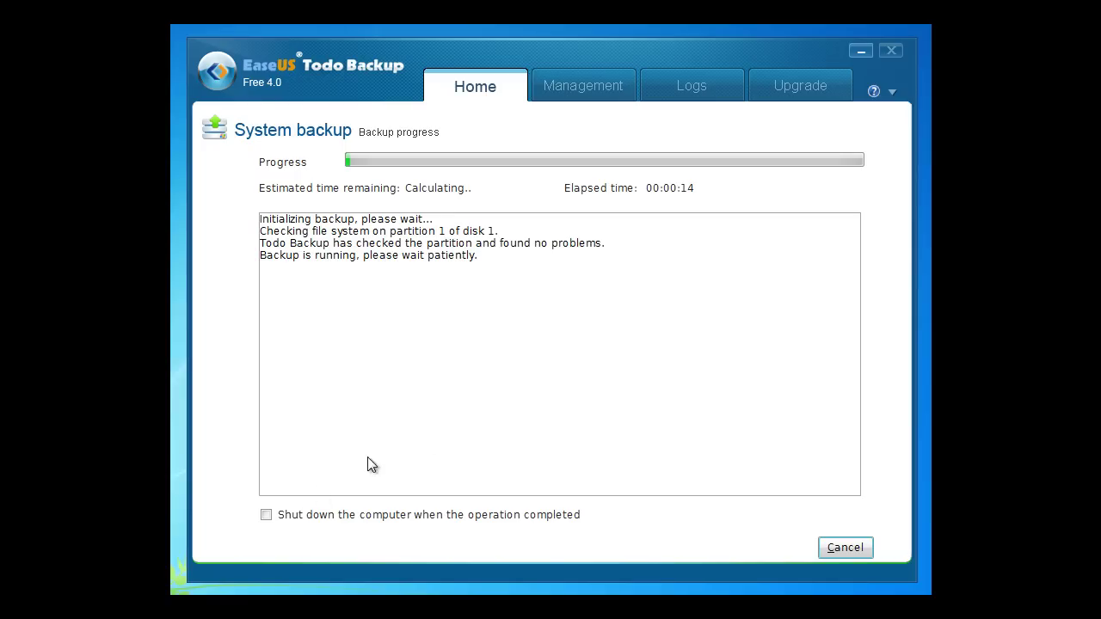
click(268, 516)
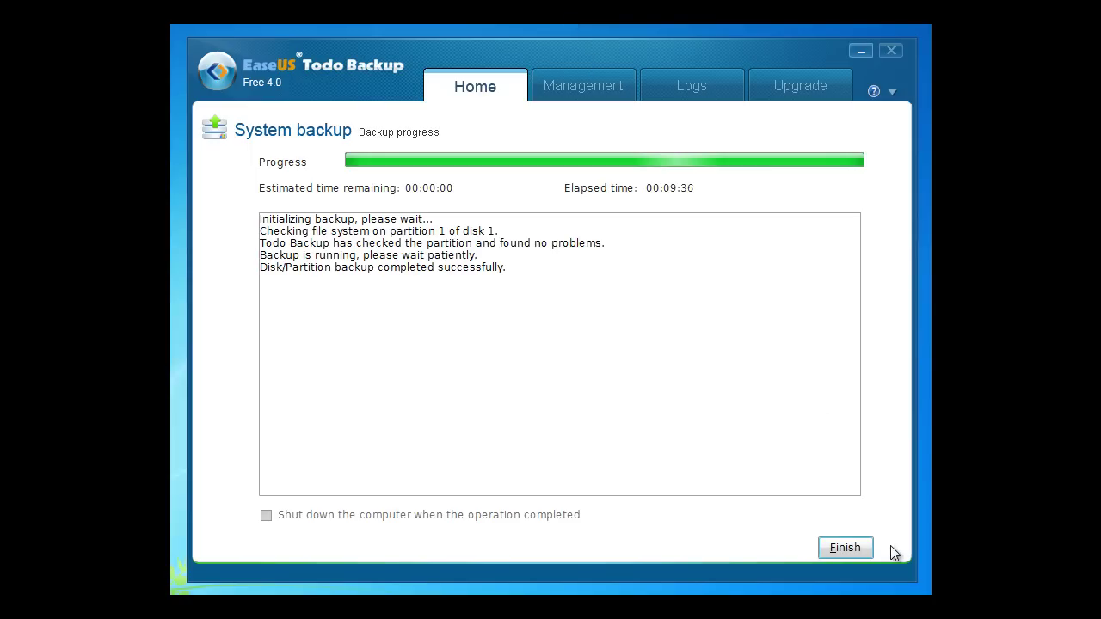
click(860, 551)
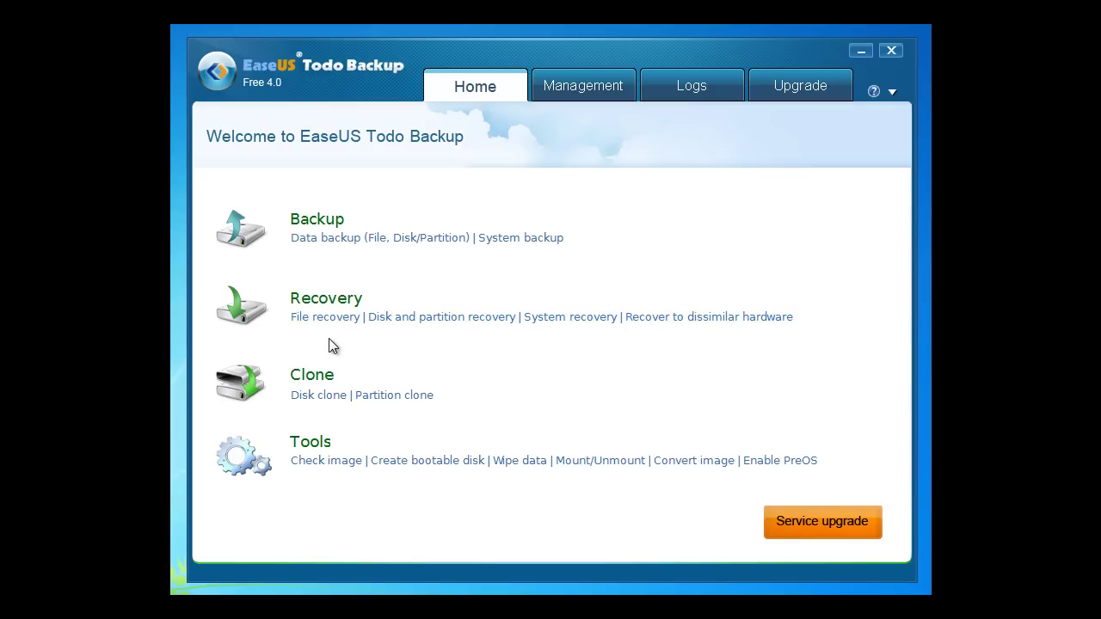
Step: Start a file recovery from the file backup created 1.19.2012 16:52:45, using its only backup time point
click(325, 316)
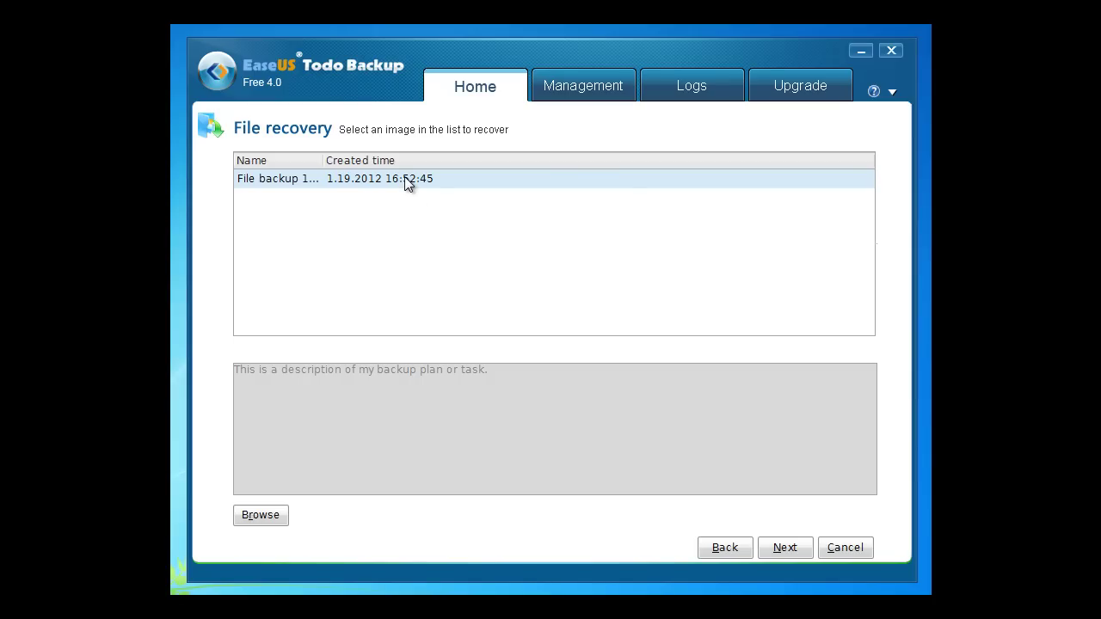
click(788, 551)
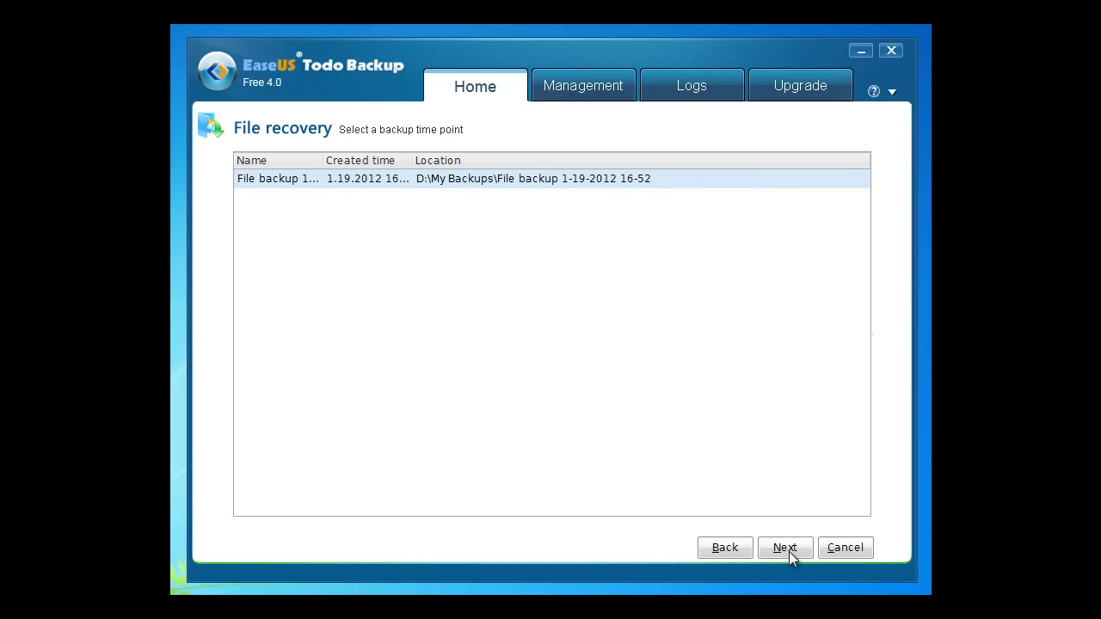
click(789, 551)
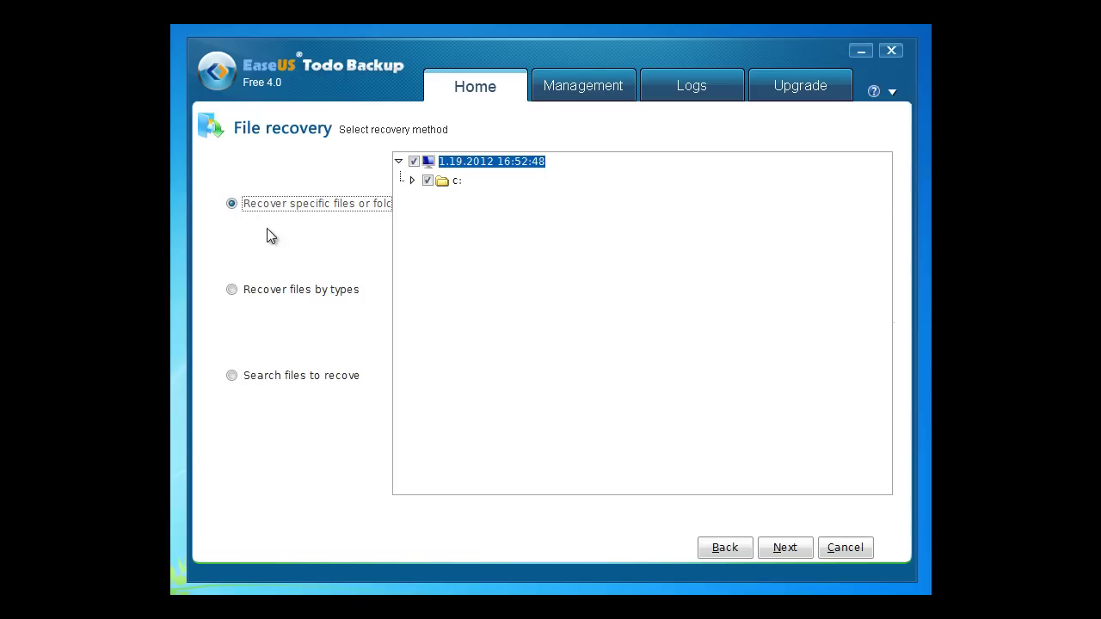
Step: Look through the file recovery methods by type and by search, return to specific files or folders, and expand c: down to Users
click(239, 292)
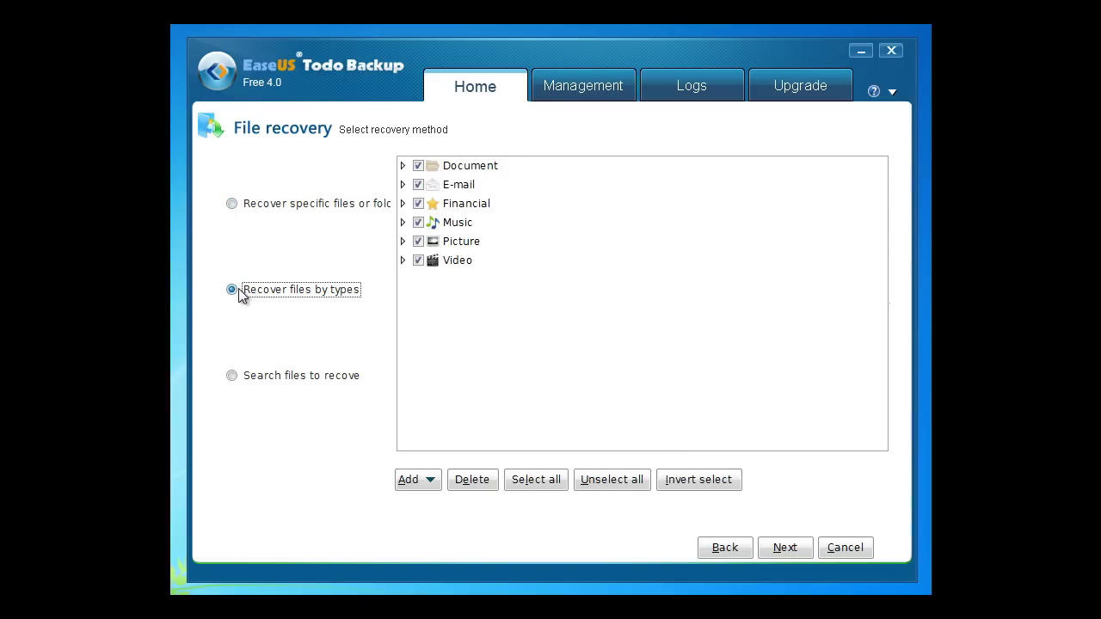
click(228, 383)
click(250, 207)
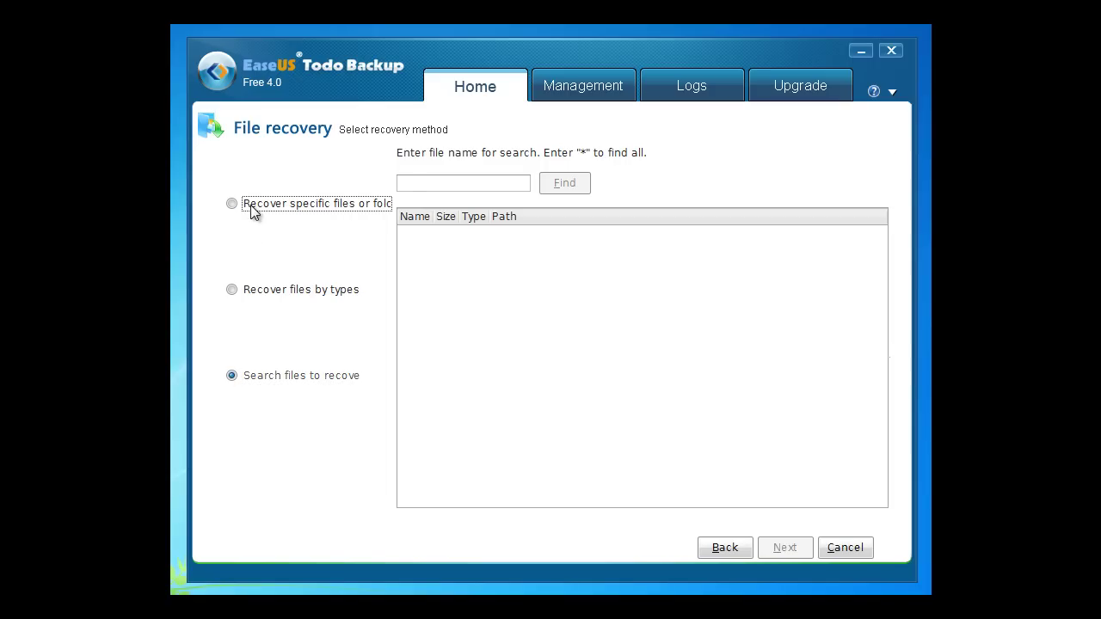
click(413, 181)
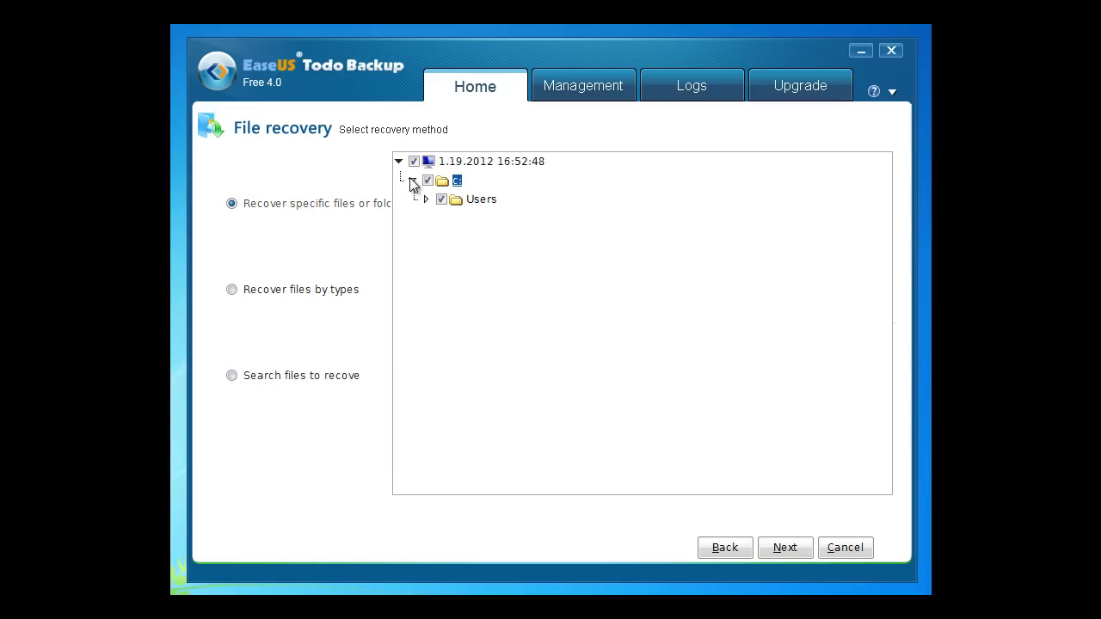
click(425, 200)
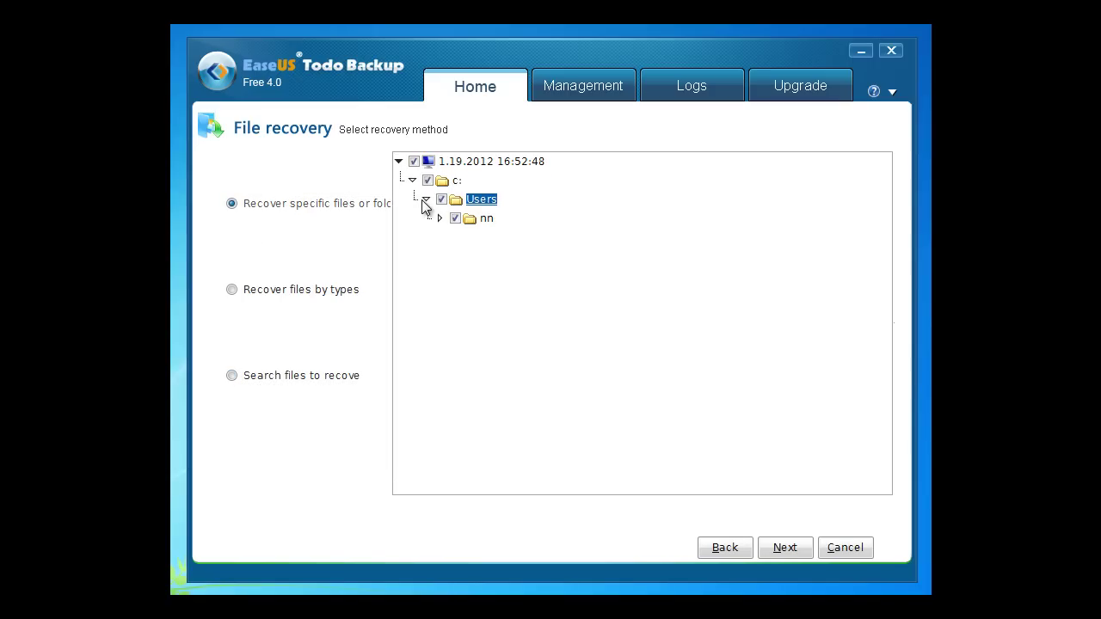
Step: Recover the selected files to their original location without replacing existing files, and close the recovery progress page
click(797, 551)
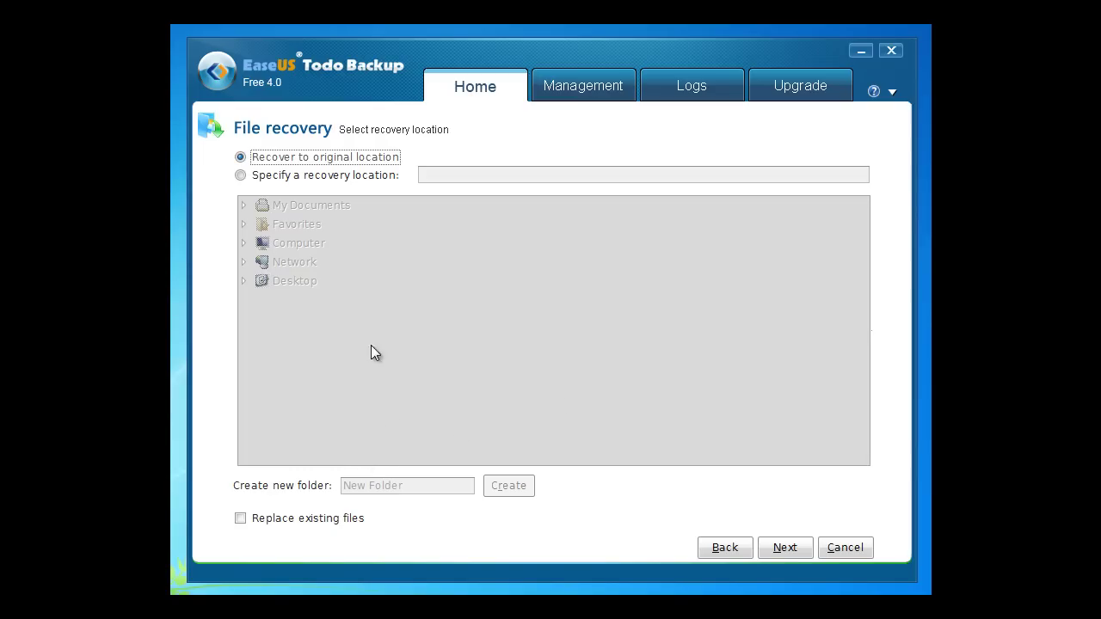
click(785, 548)
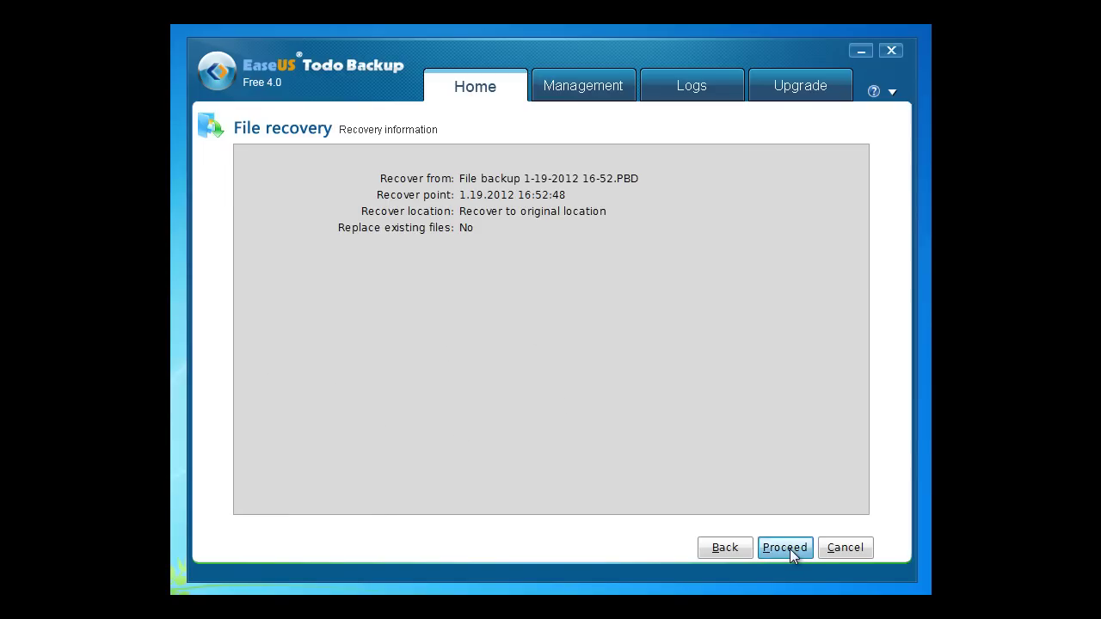
click(786, 548)
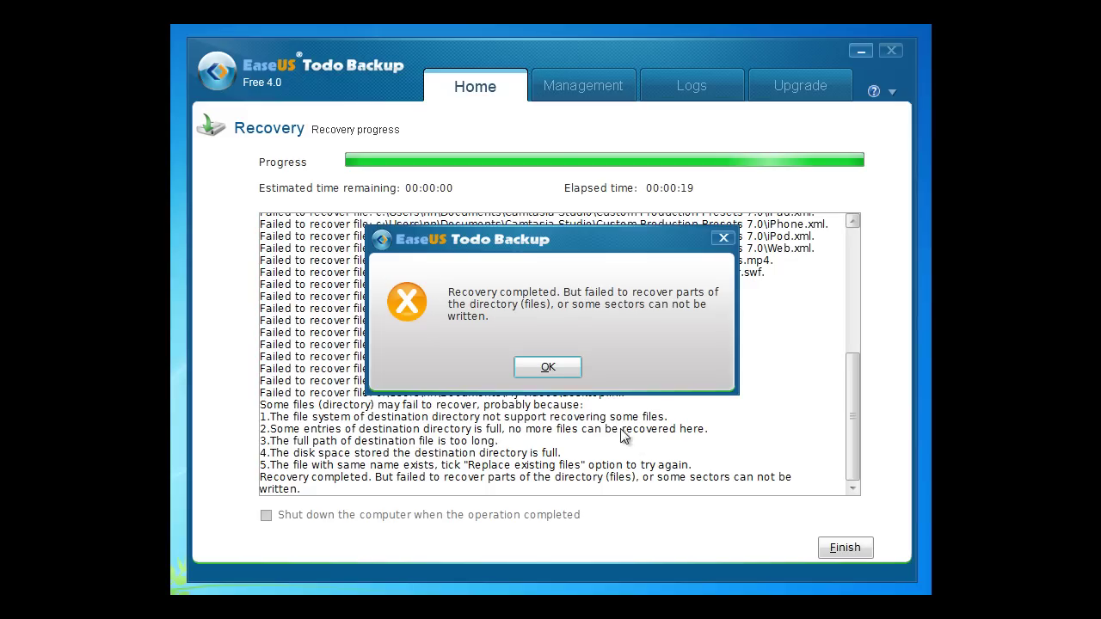
click(557, 369)
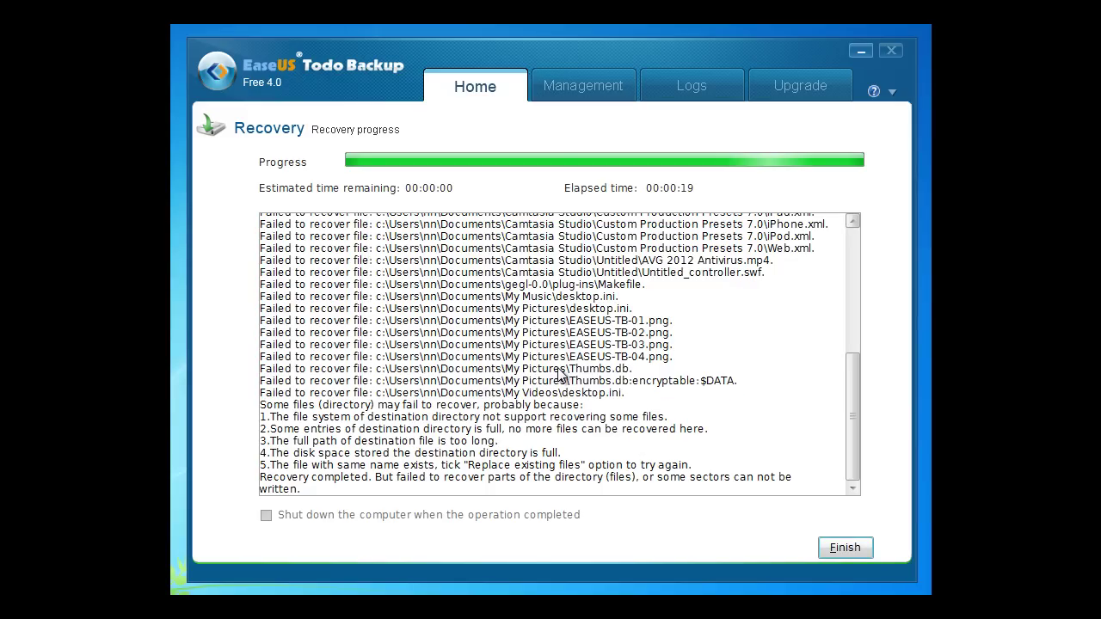
click(843, 548)
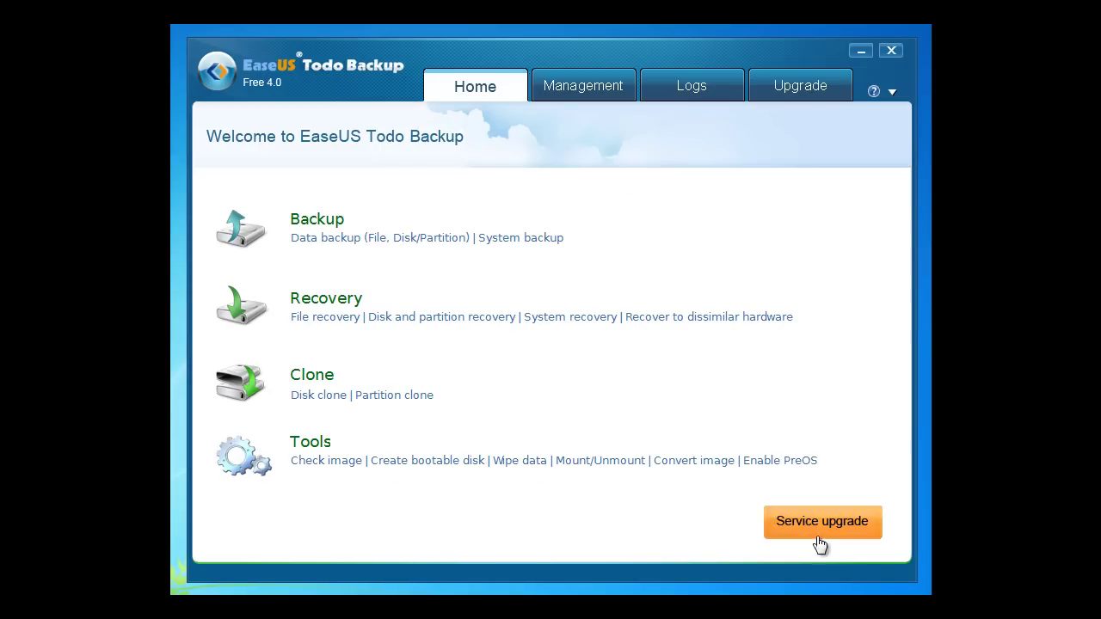
Step: Start a disk and partition recovery using the image Win7-TEST.System.X.2011.PBD from drive D:
click(492, 318)
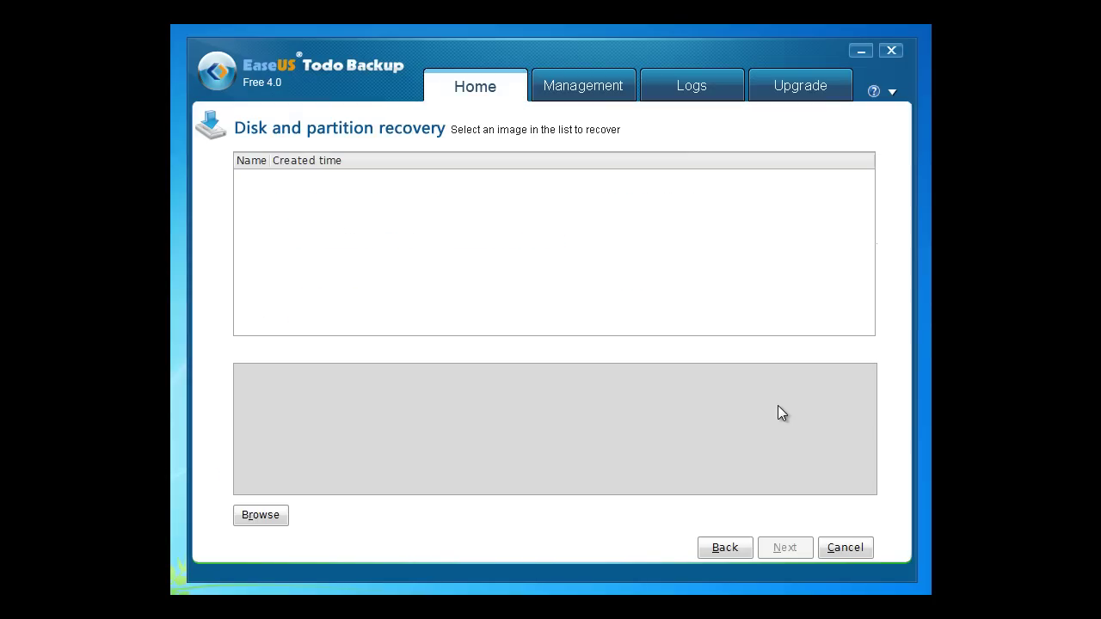
click(278, 518)
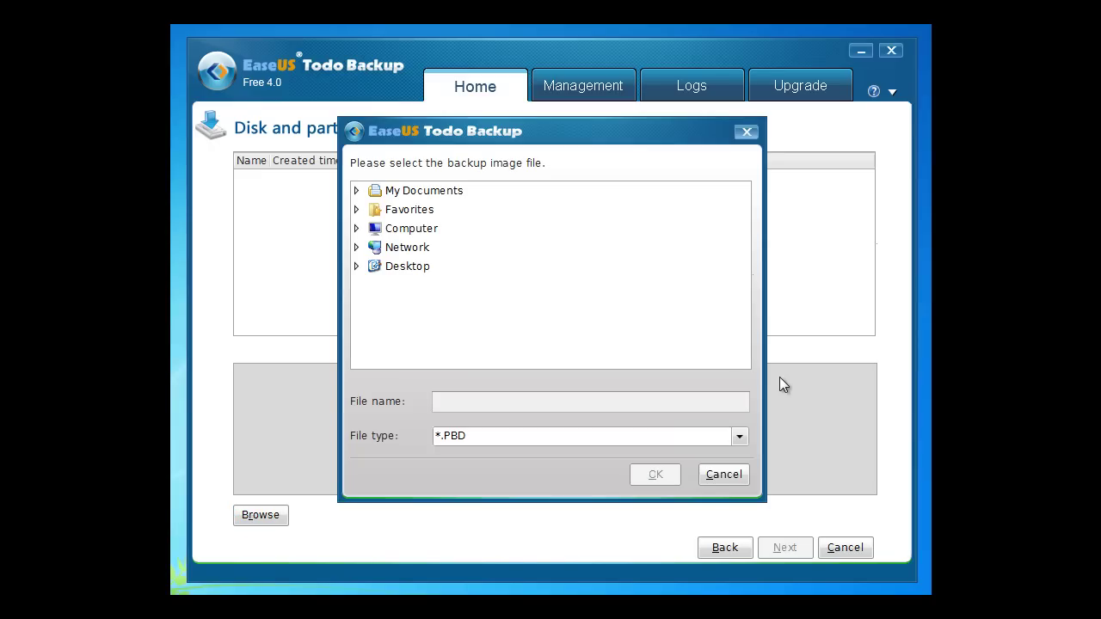
click(357, 230)
click(370, 267)
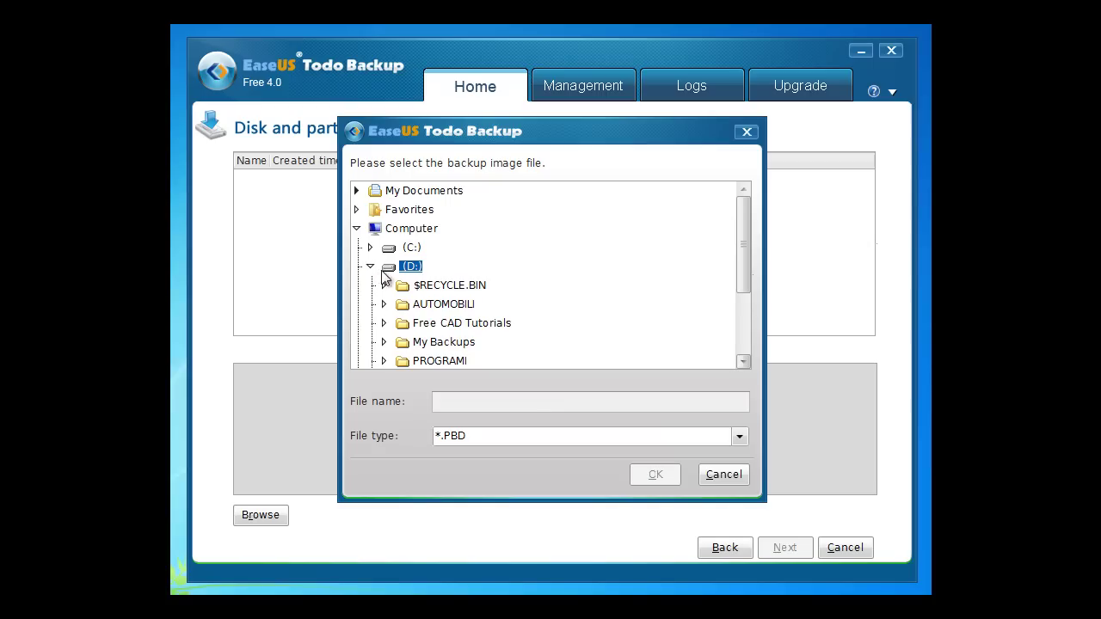
drag(738, 276, 740, 305)
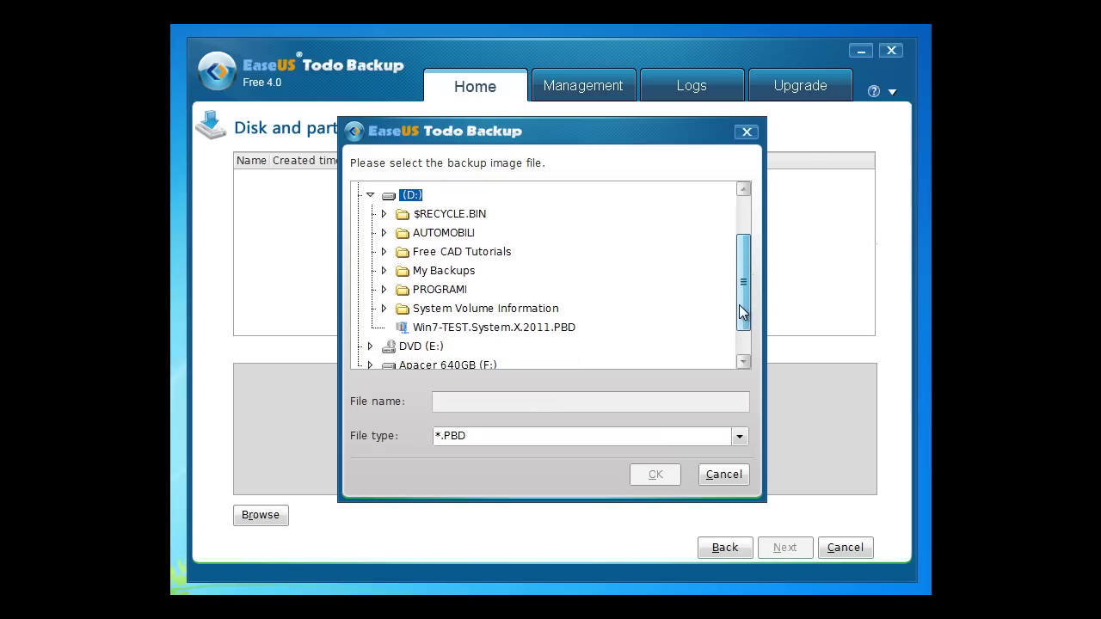
click(543, 332)
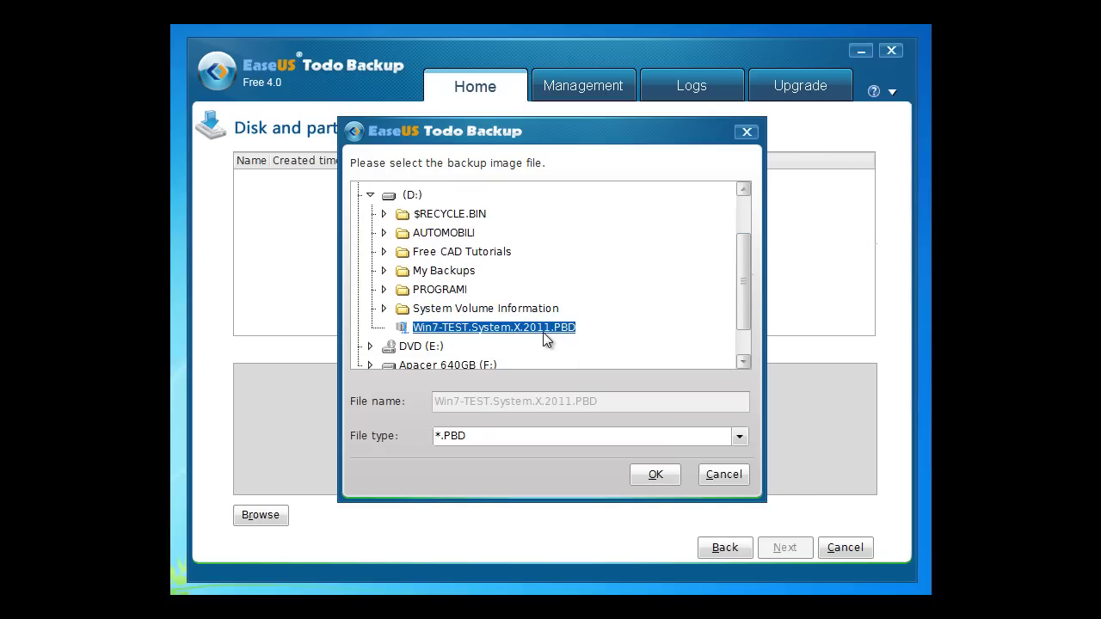
click(656, 475)
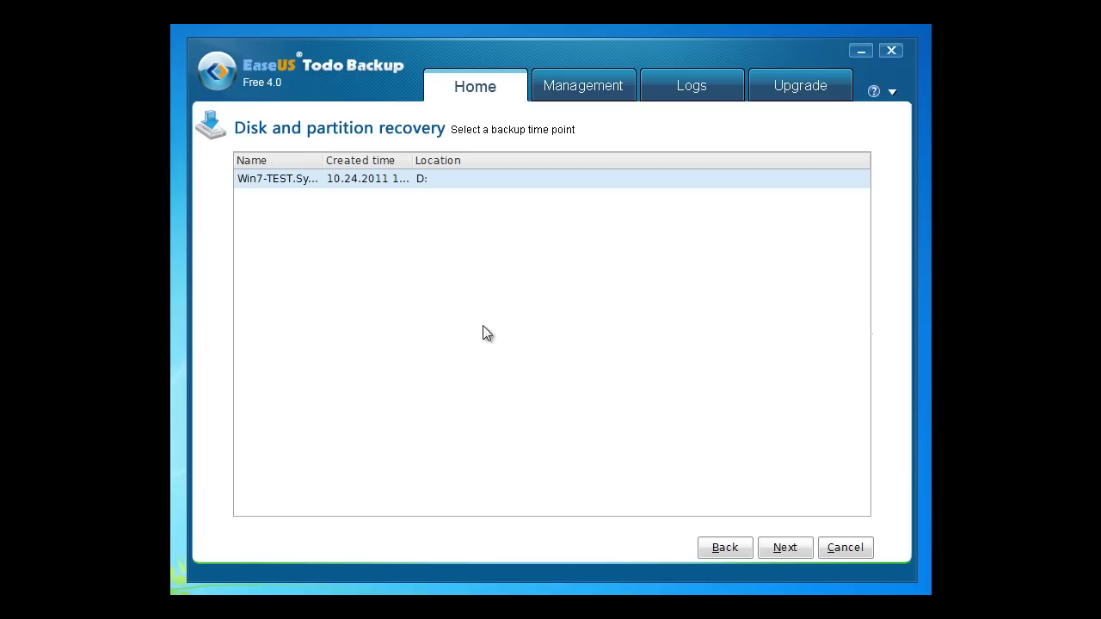
Step: Accept the listed backup time point and set partition C: on Disk1 as the recovery destination, agreeing to overwrite the current operating system
click(789, 548)
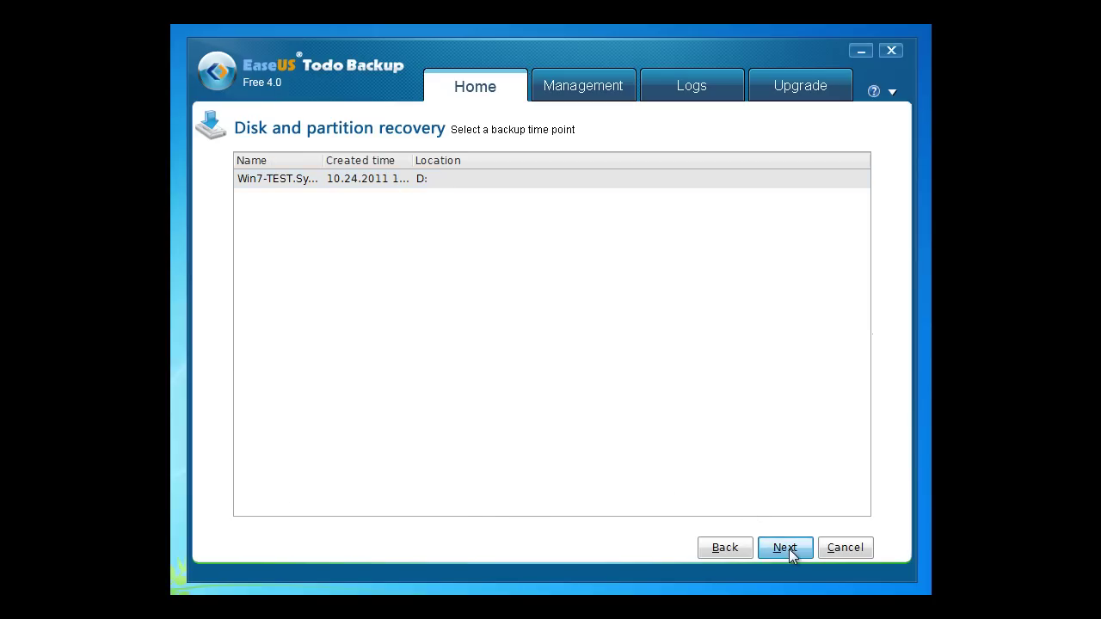
click(789, 549)
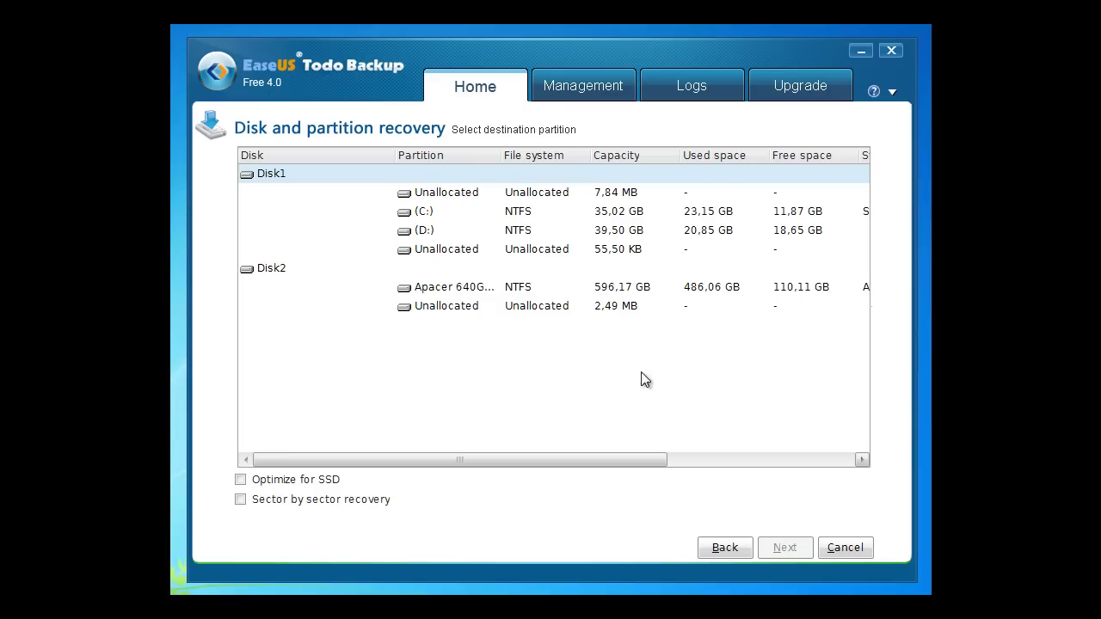
click(424, 216)
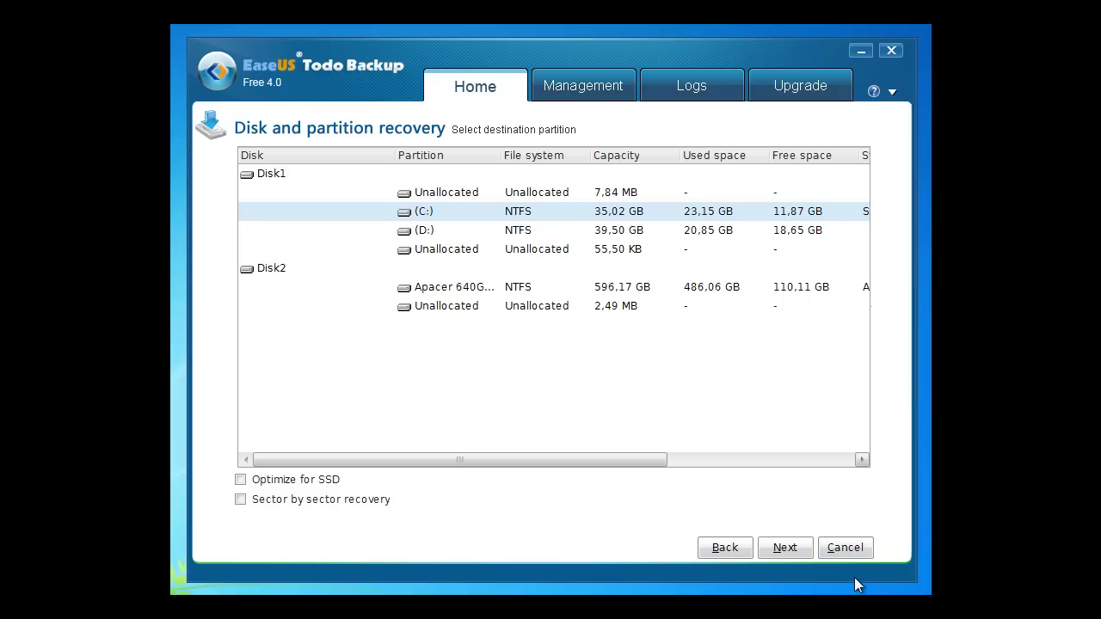
click(799, 553)
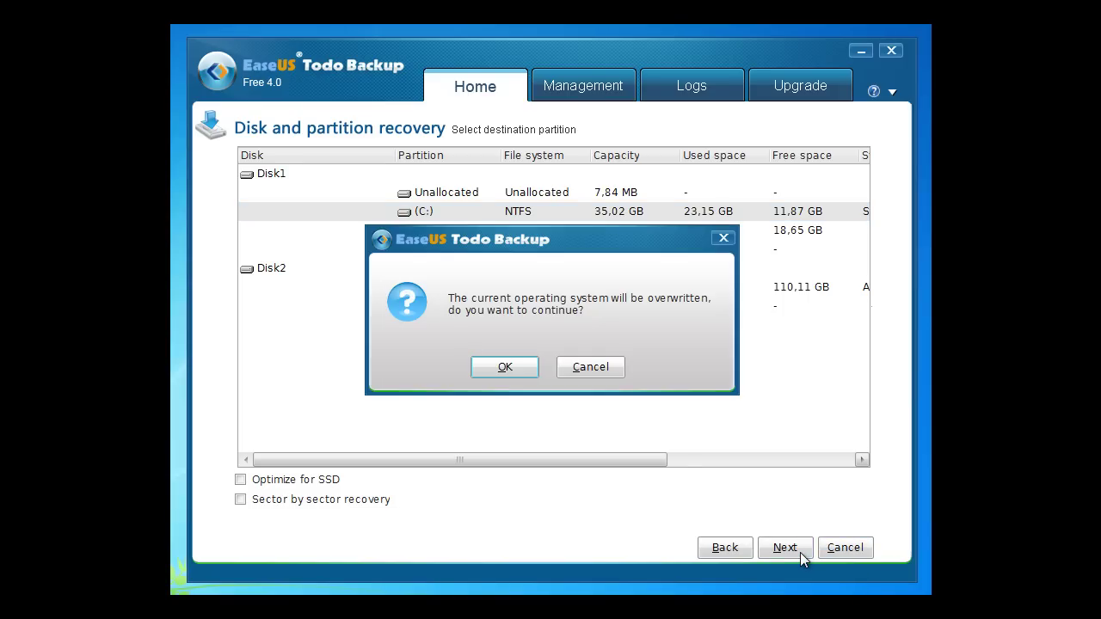
click(504, 370)
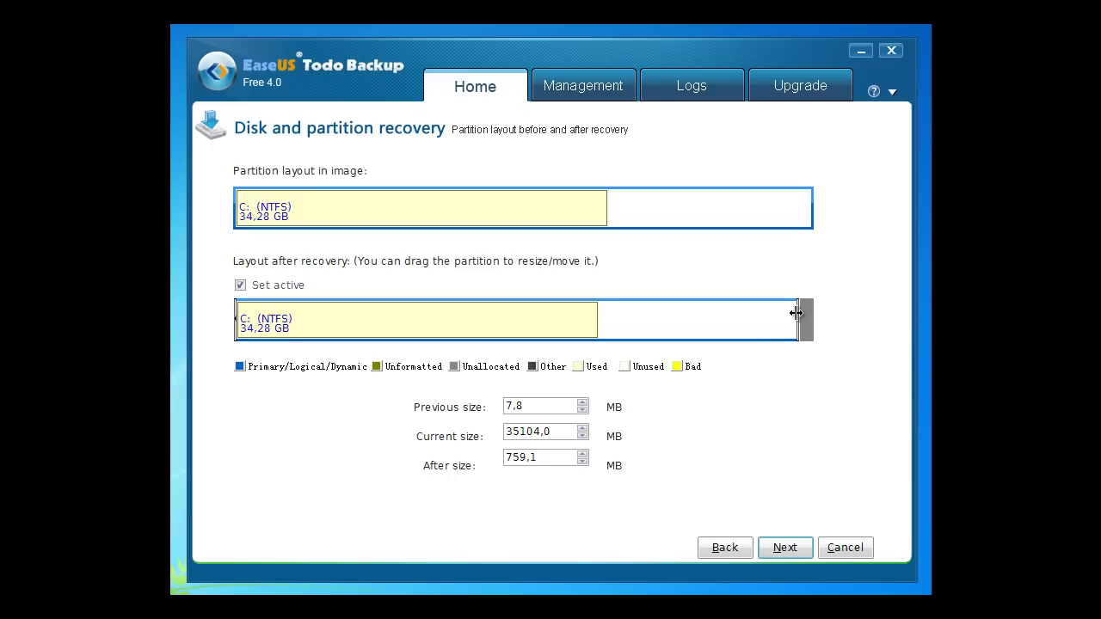
Step: Enlarge the recovered C: partition to 35856,0 MB and start the recovery, cancelling it instead of restarting the computer
drag(797, 315, 826, 312)
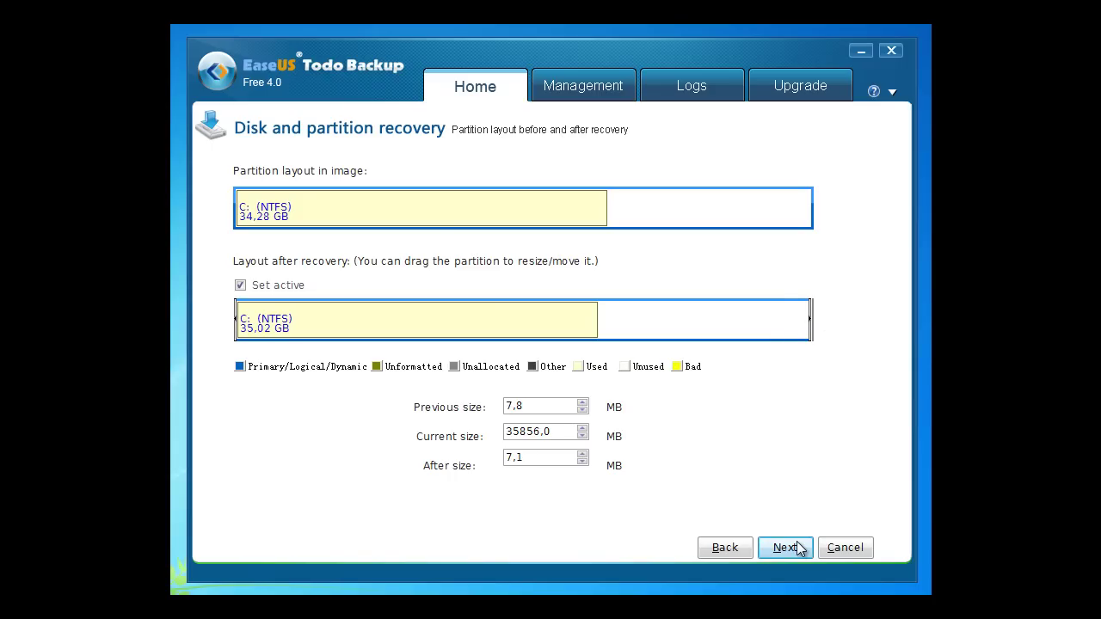
click(790, 548)
click(799, 547)
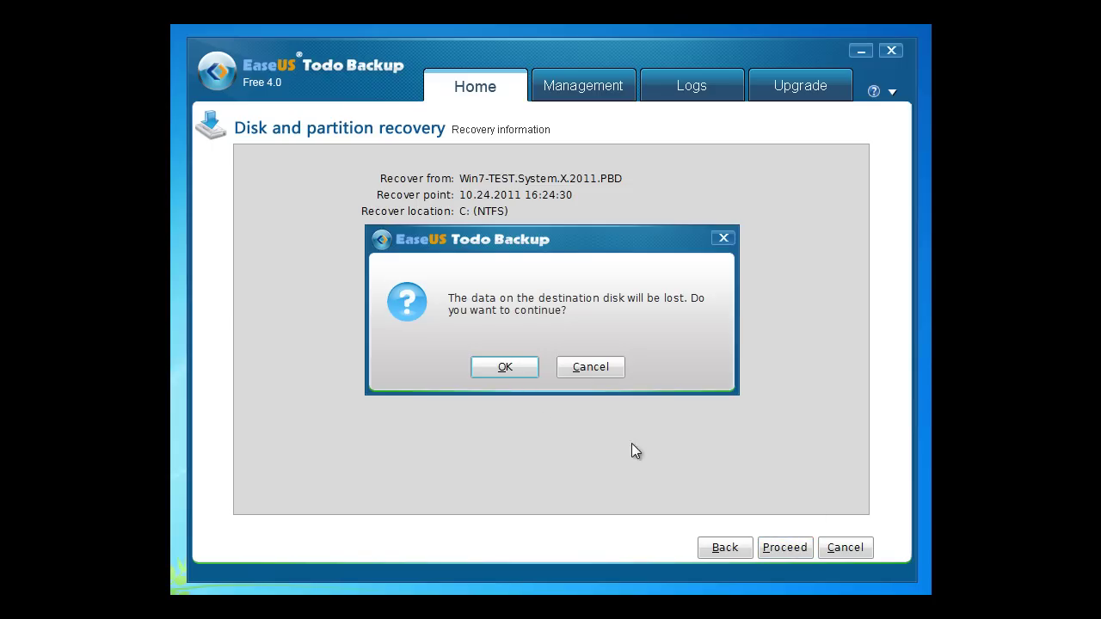
click(507, 368)
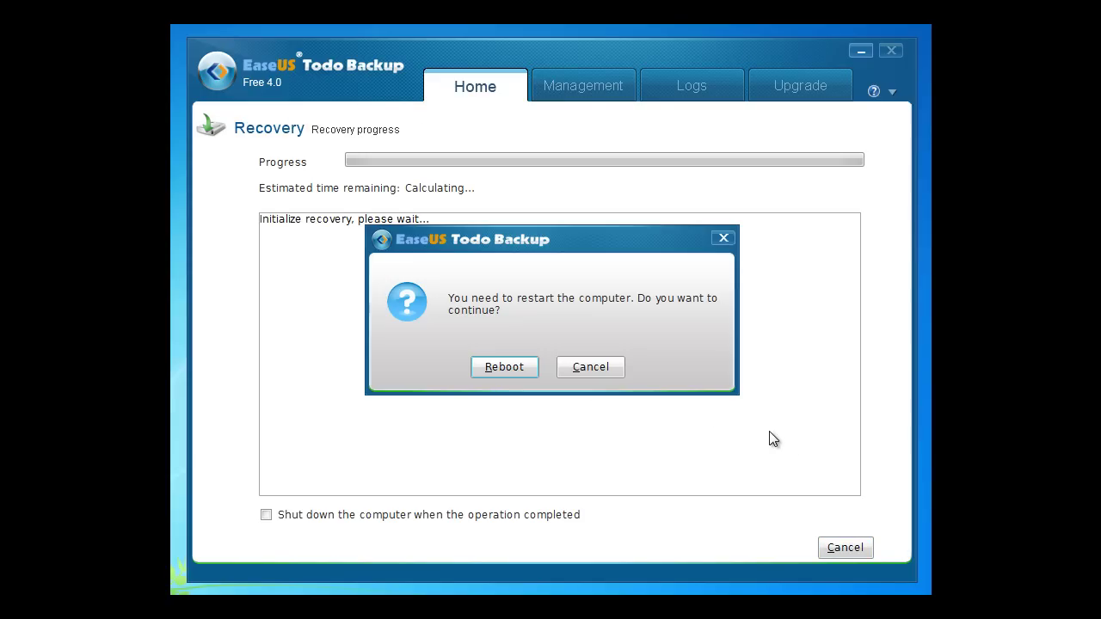
click(591, 367)
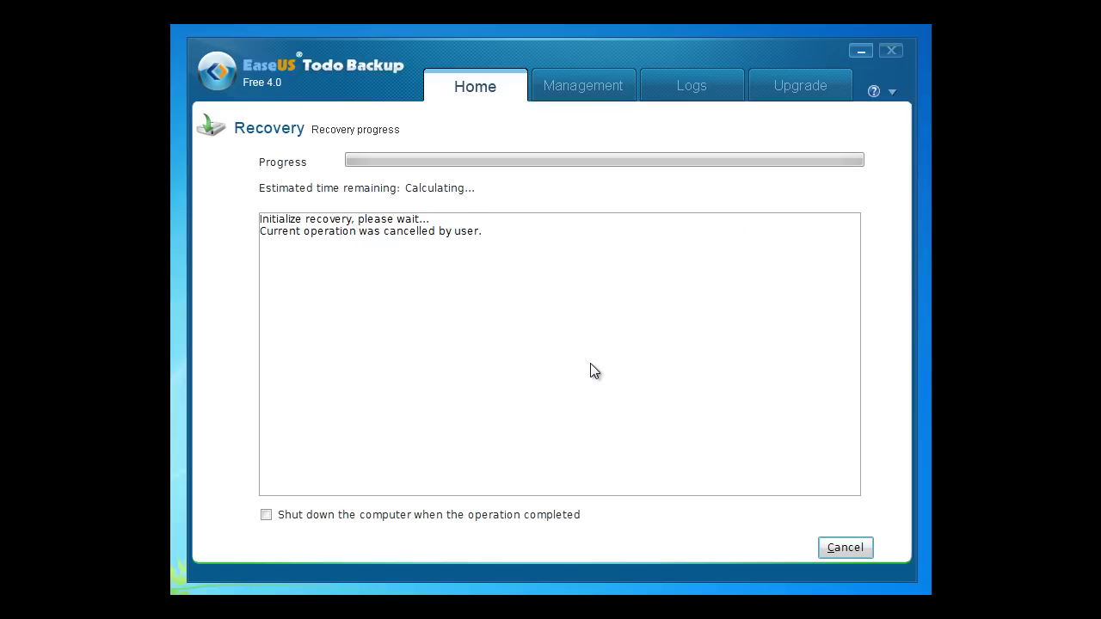
click(846, 548)
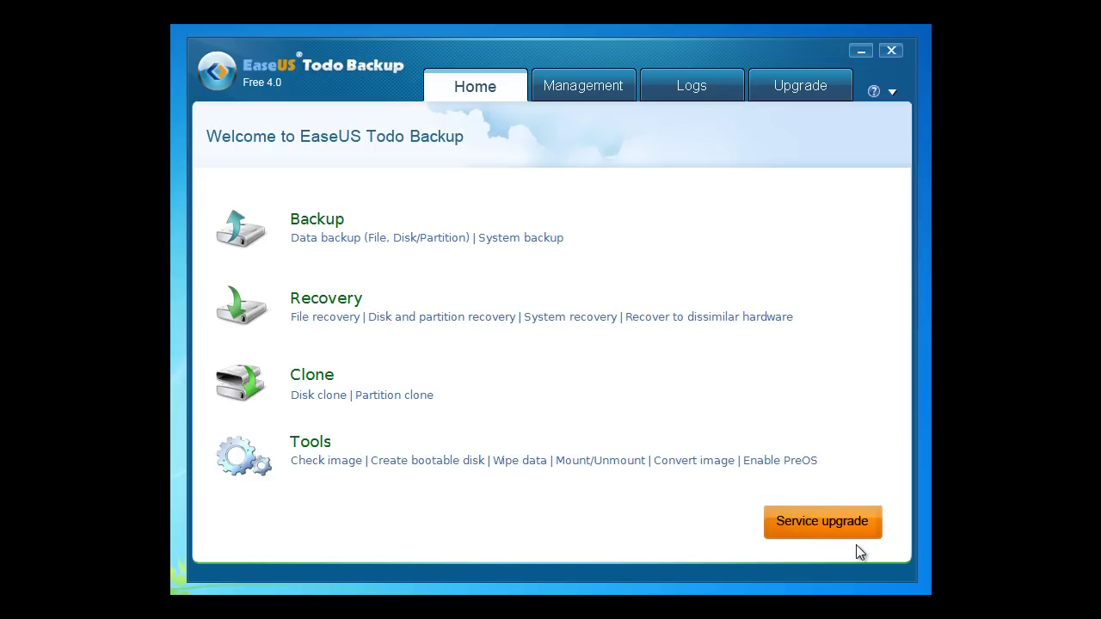
Step: View the source selection for system recovery and leave it, and try to open recovery to dissimilar hardware
click(602, 321)
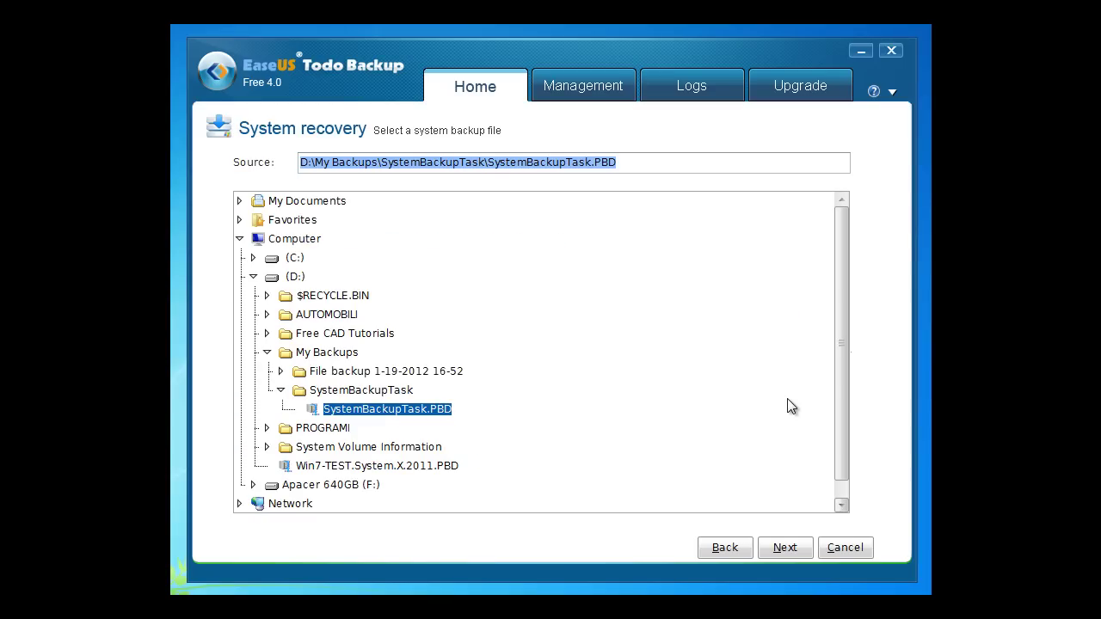
click(844, 548)
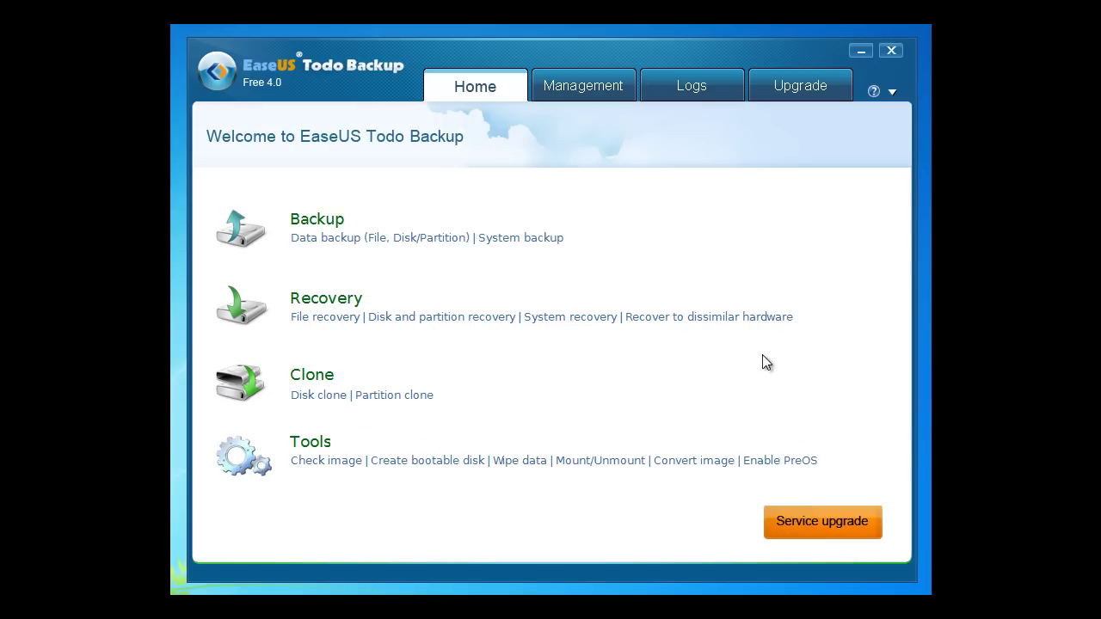
click(743, 320)
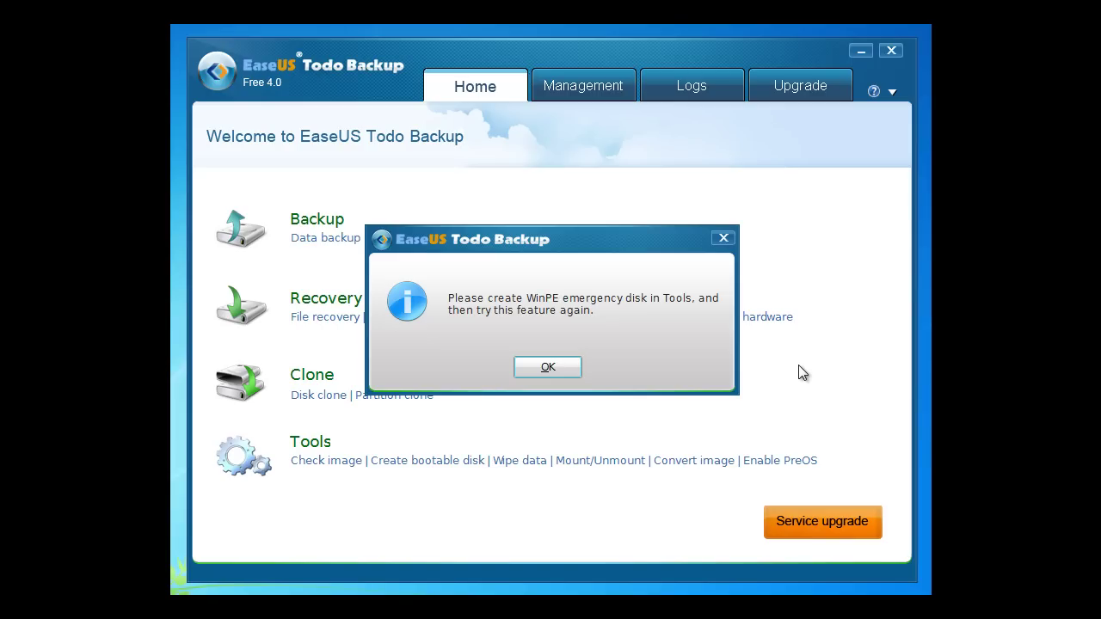
click(554, 365)
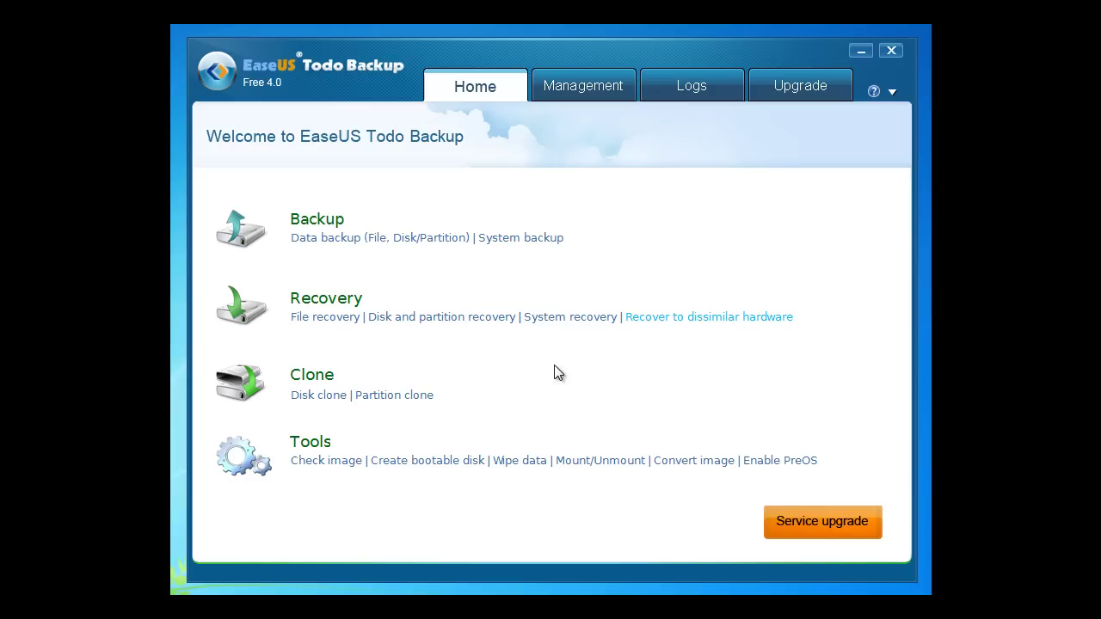
Step: View the disk clone source selection and the partition clone destination selection with C: as source, cancelling both
click(317, 397)
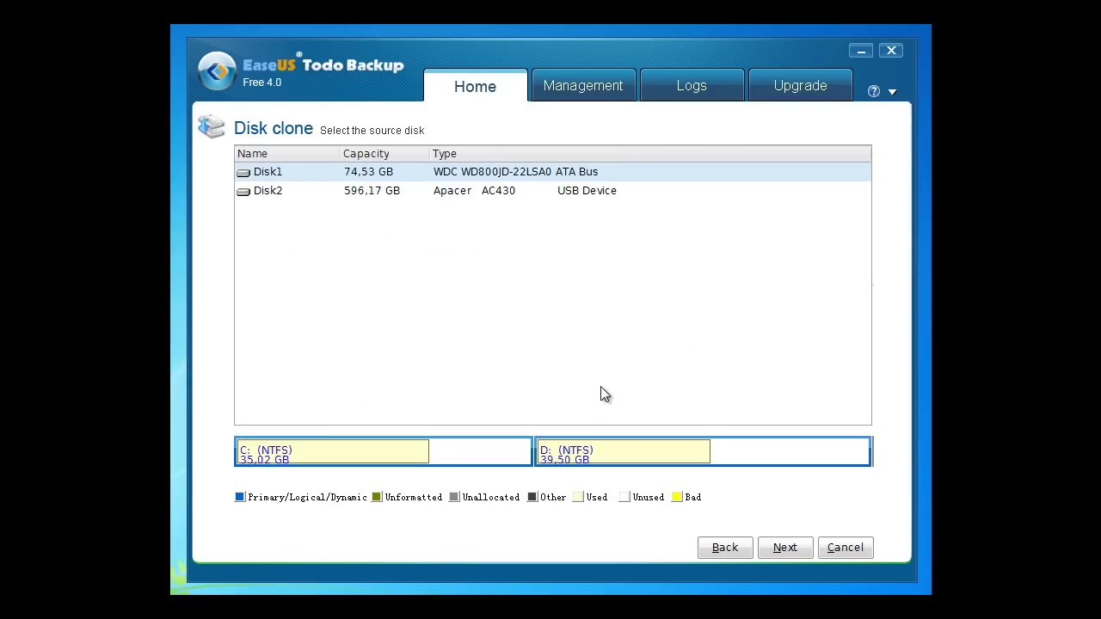
click(858, 550)
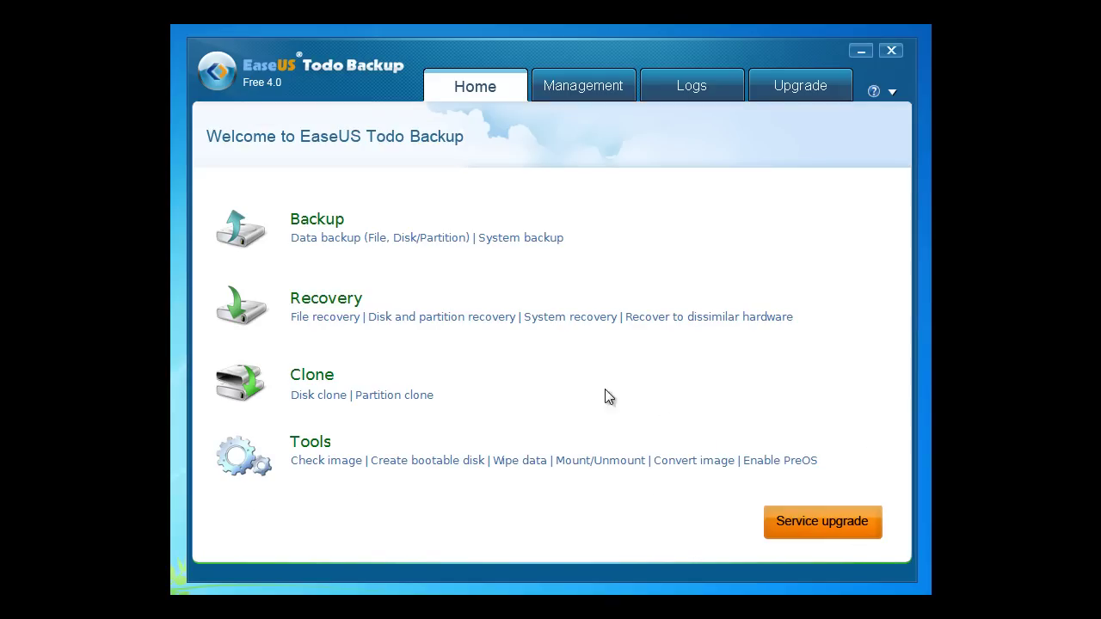
click(420, 395)
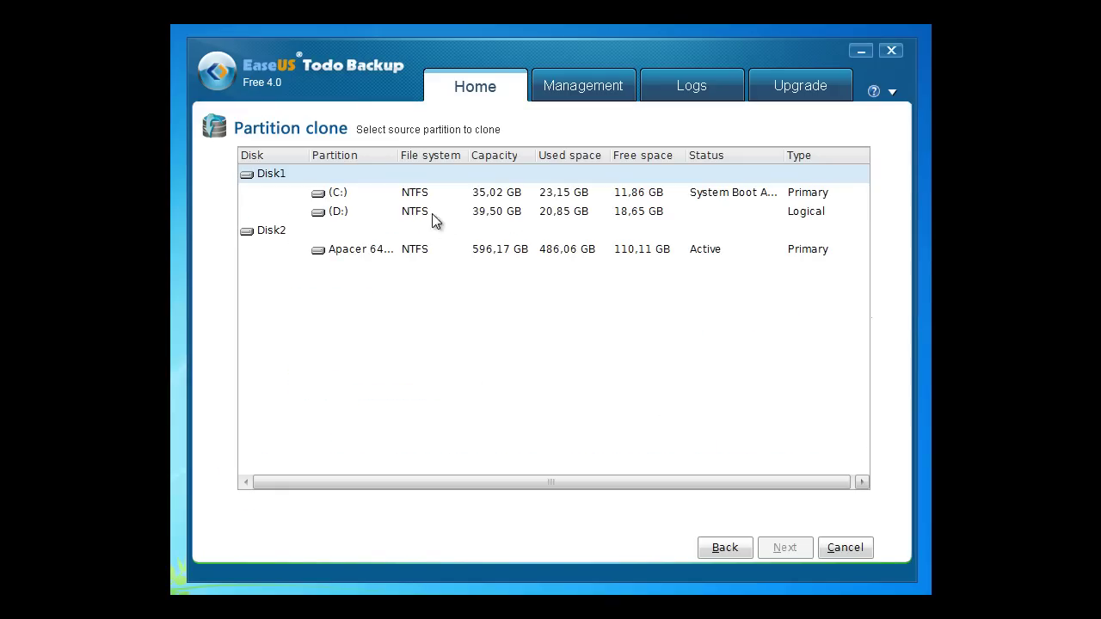
click(421, 191)
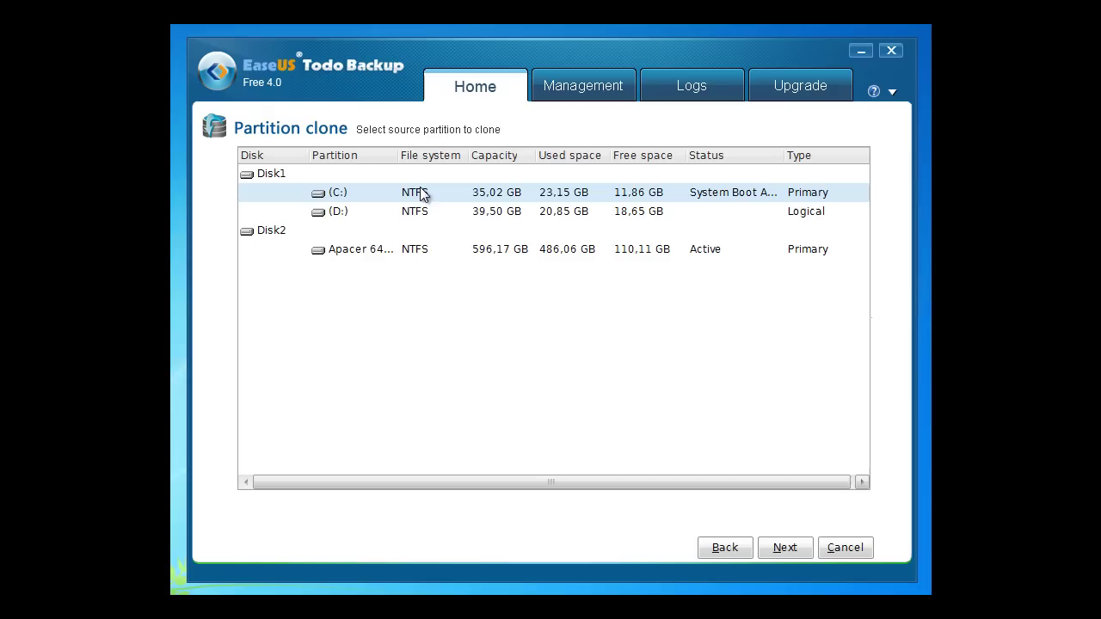
click(784, 548)
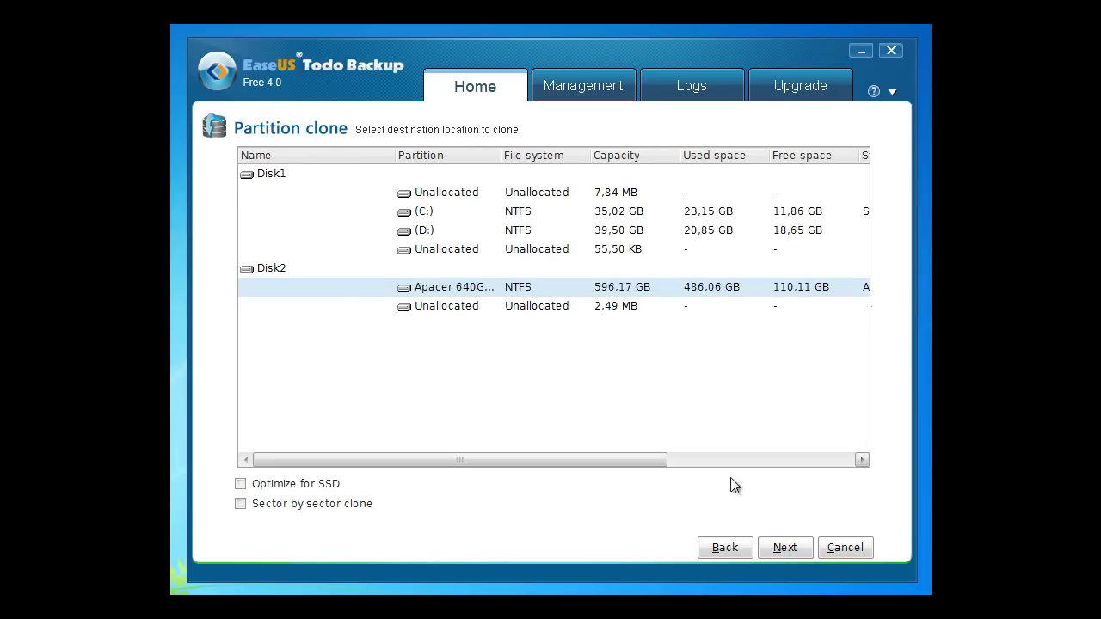
click(861, 554)
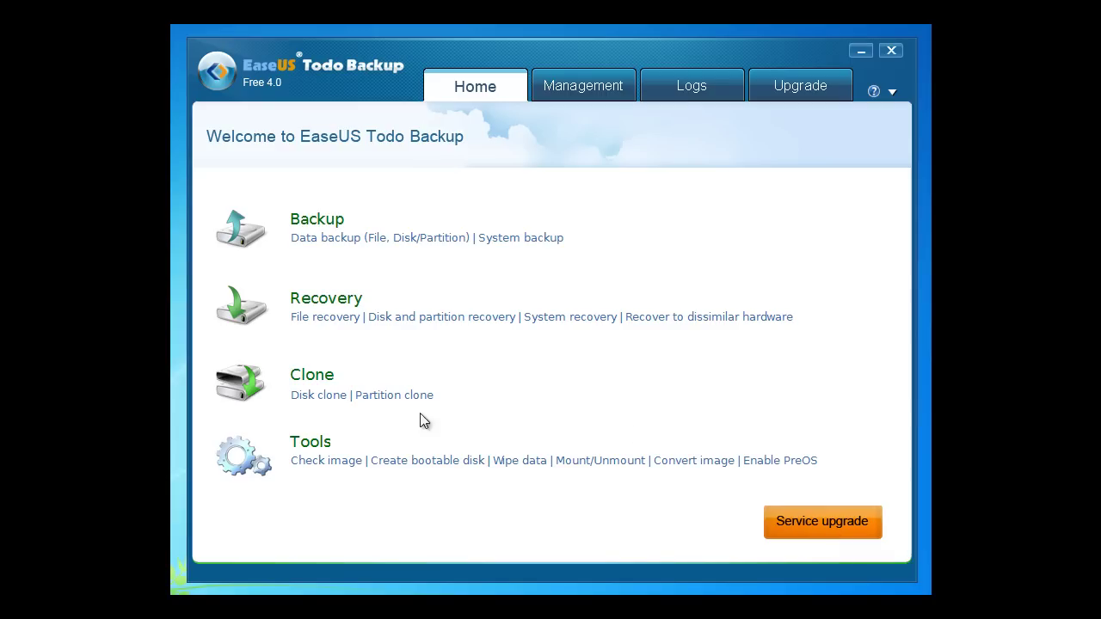
Step: Check the backup image Win7-TEST.System.X.2011.PBD on drive D: for errors and close the finished check
click(335, 465)
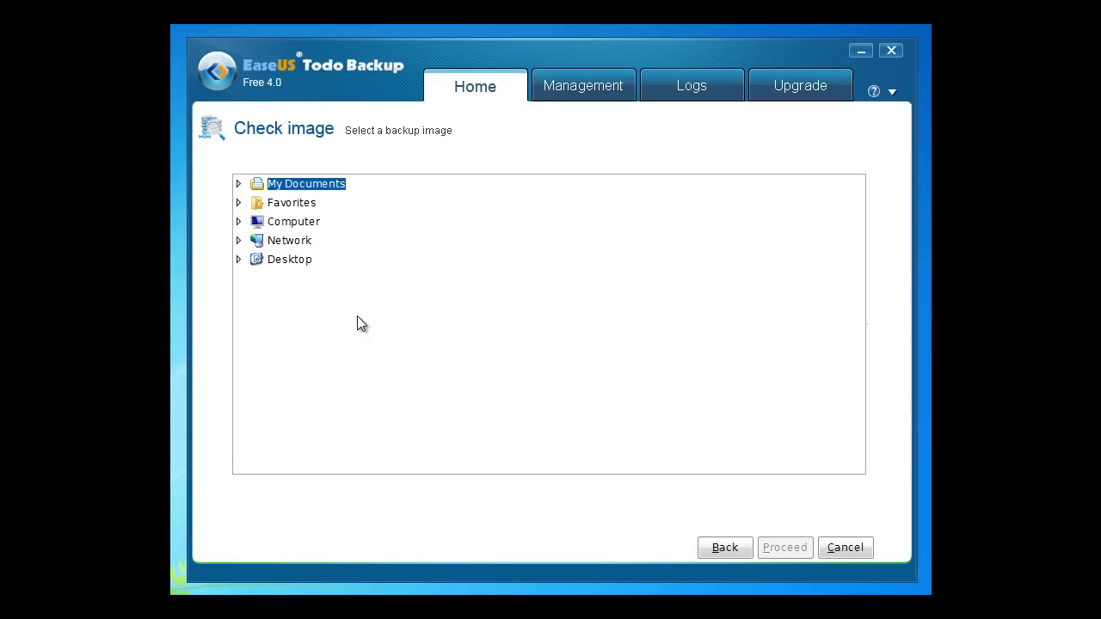
click(241, 222)
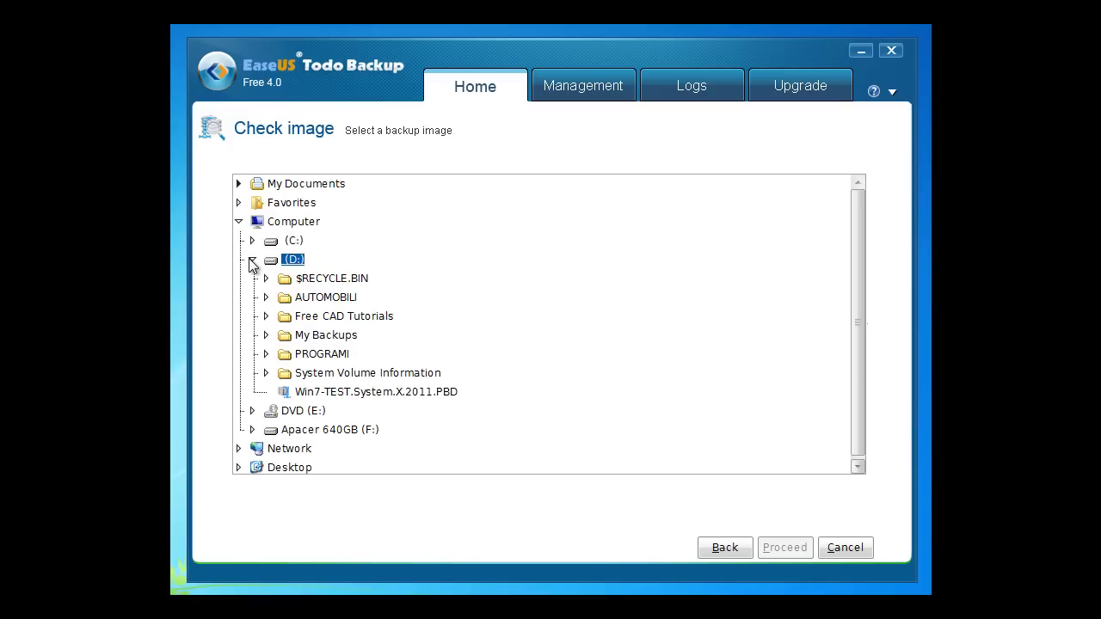
click(277, 393)
click(797, 552)
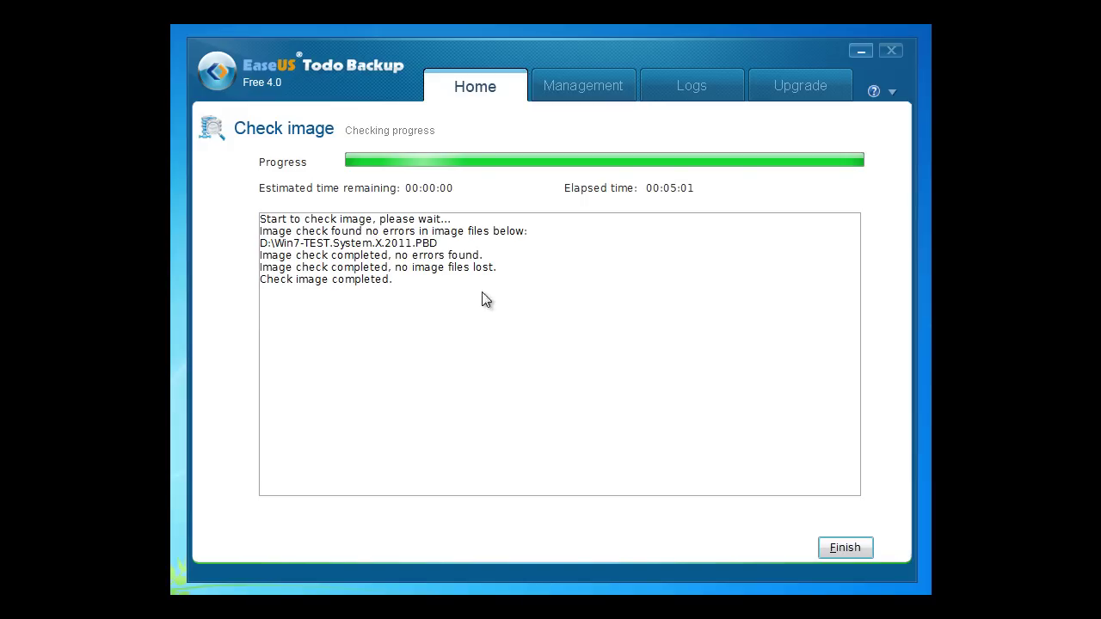
click(844, 548)
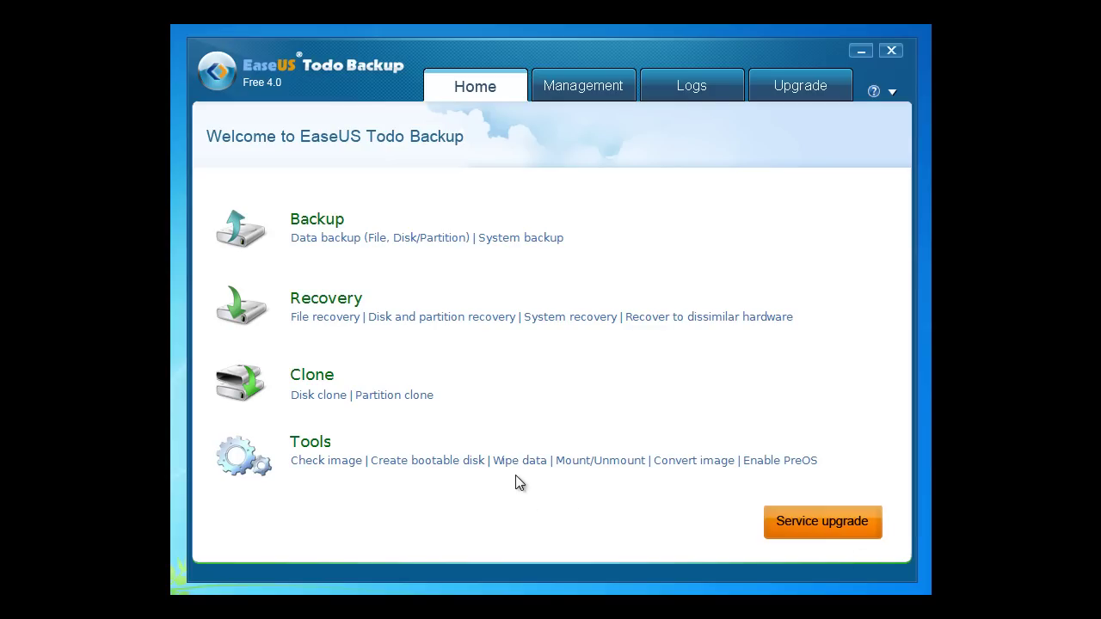
Step: View the USB device choices for the emergency disk, and export the bootable disk as Emergencydisk.iso to the desktop
click(456, 469)
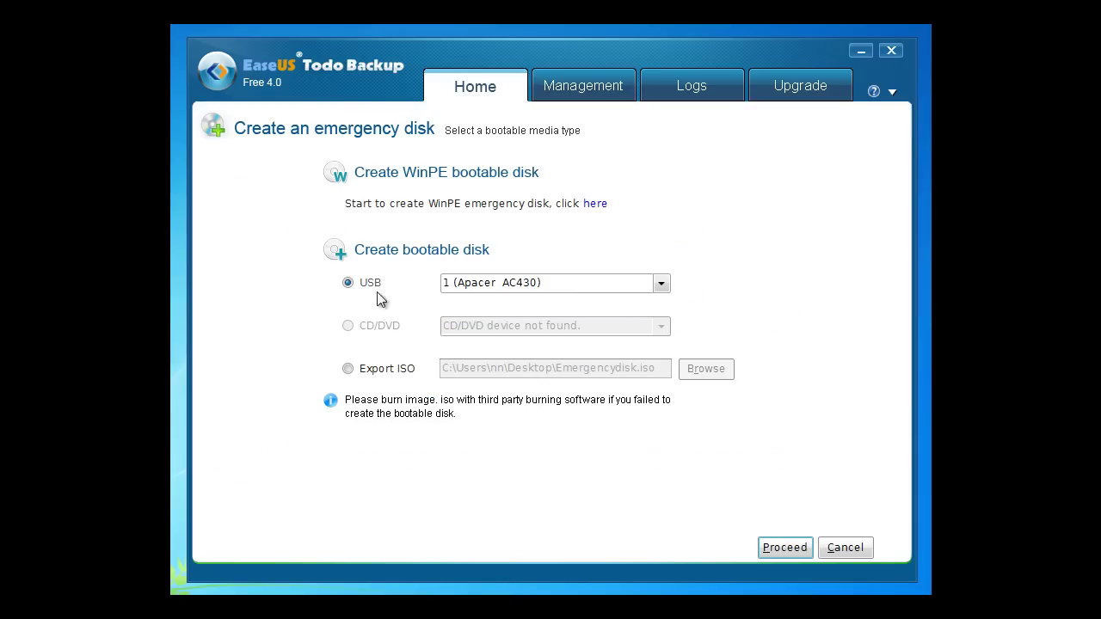
click(662, 284)
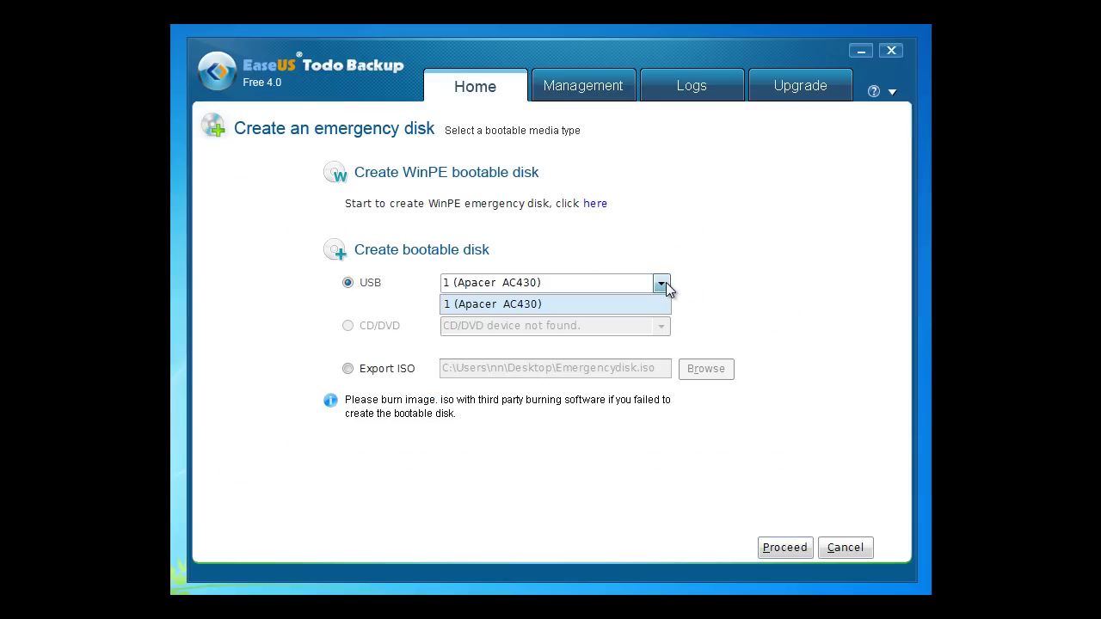
click(664, 284)
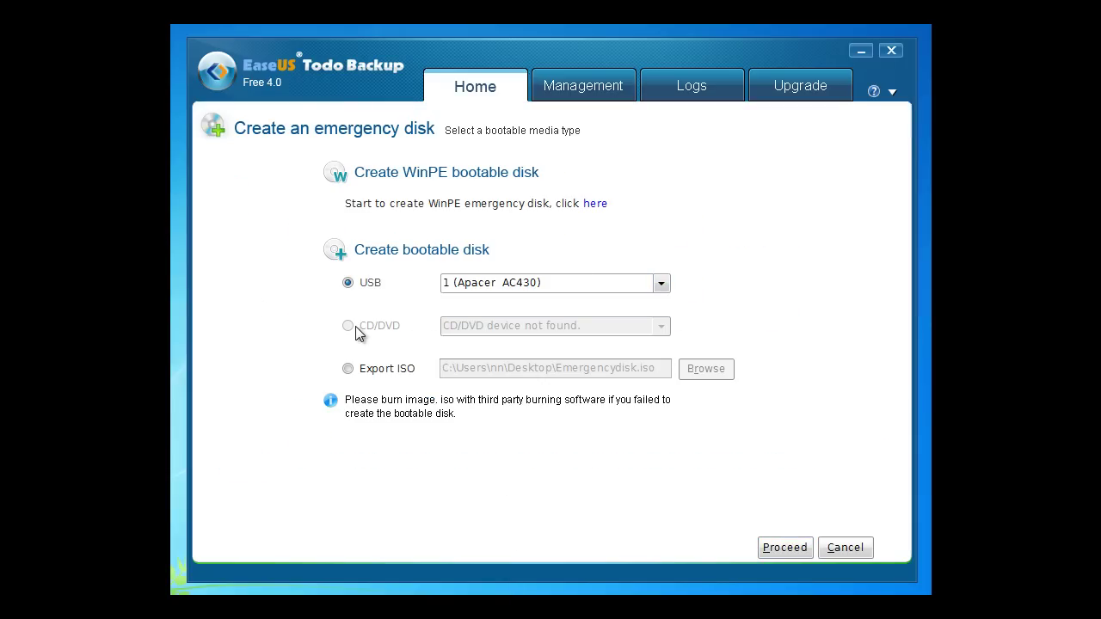
click(362, 370)
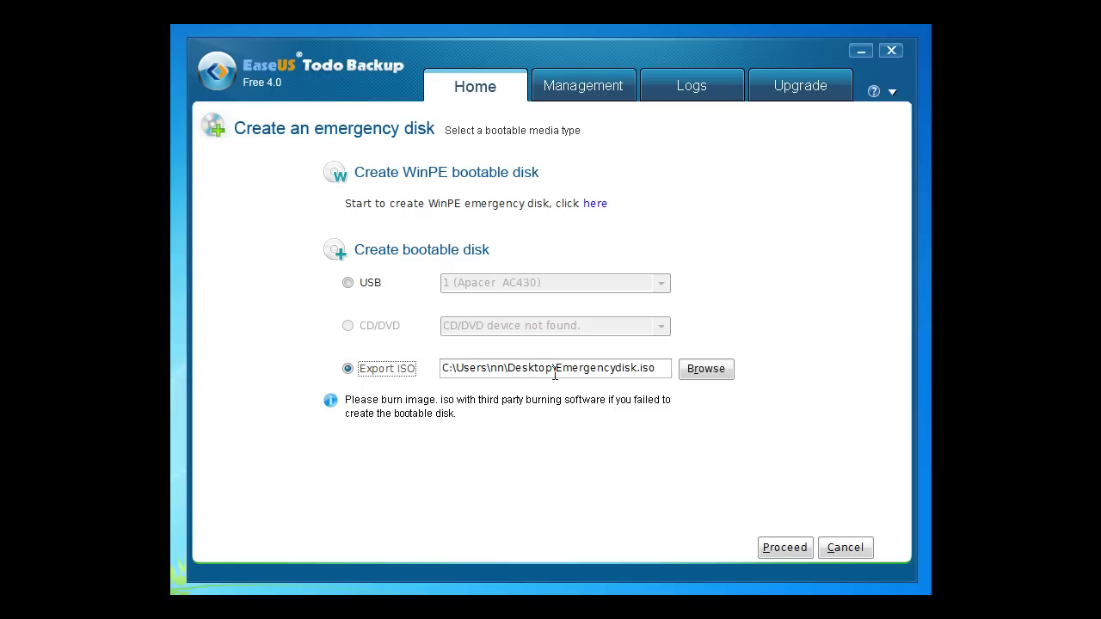
click(727, 369)
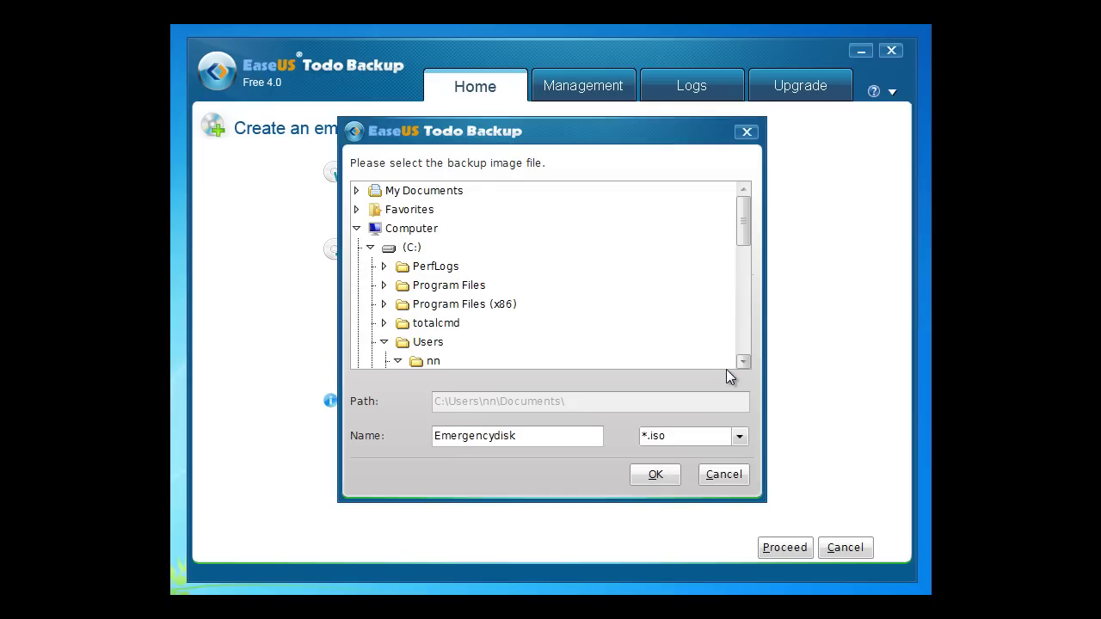
click(403, 195)
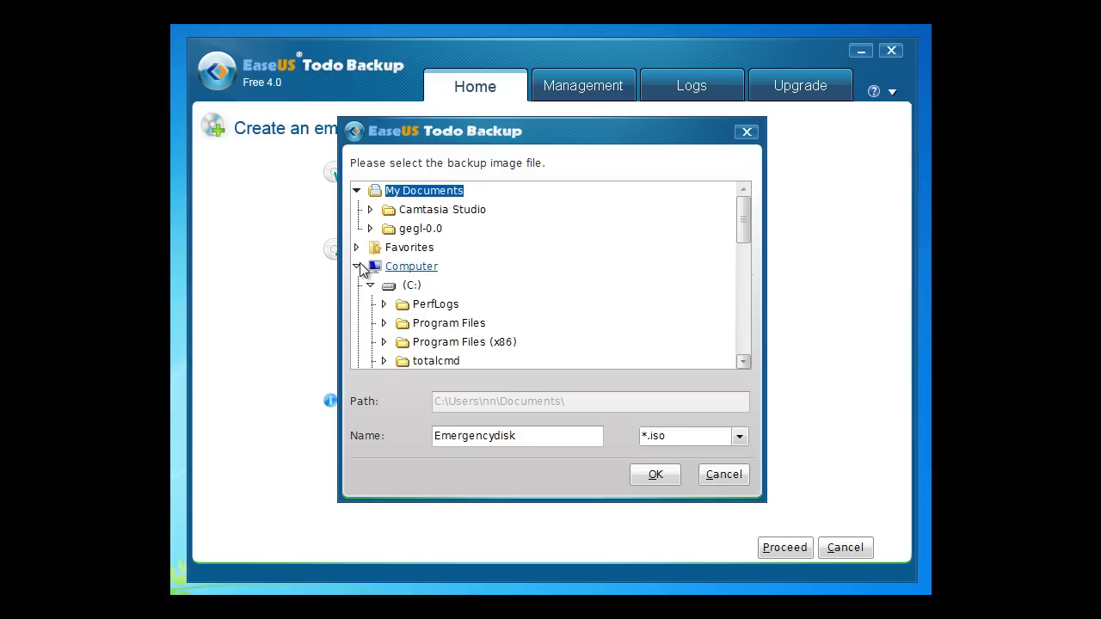
click(358, 266)
click(373, 306)
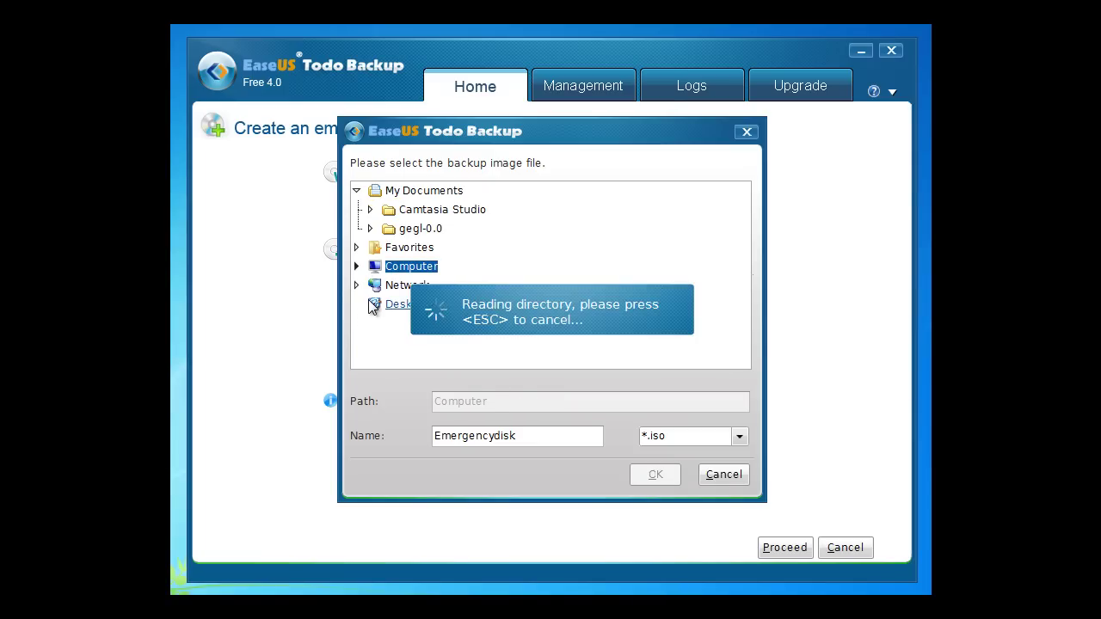
click(654, 474)
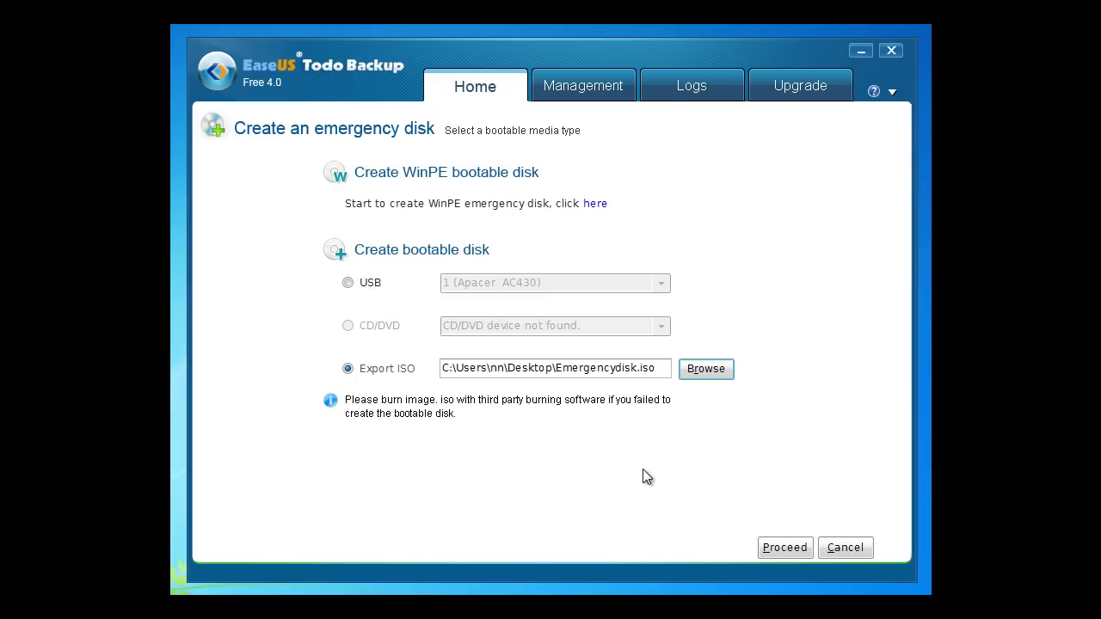
click(782, 549)
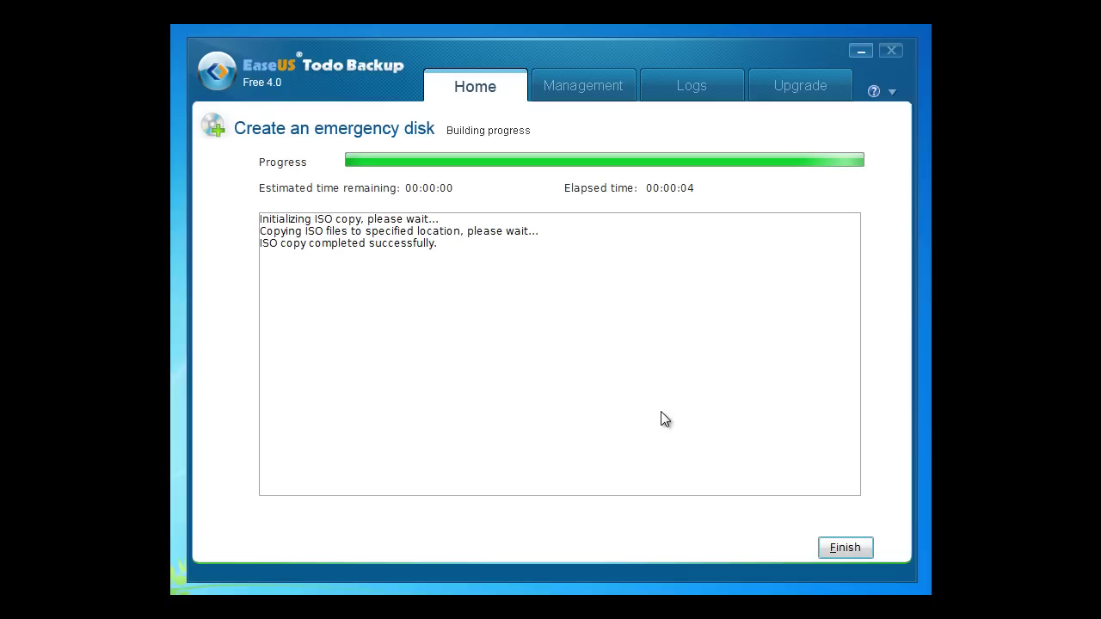
click(845, 547)
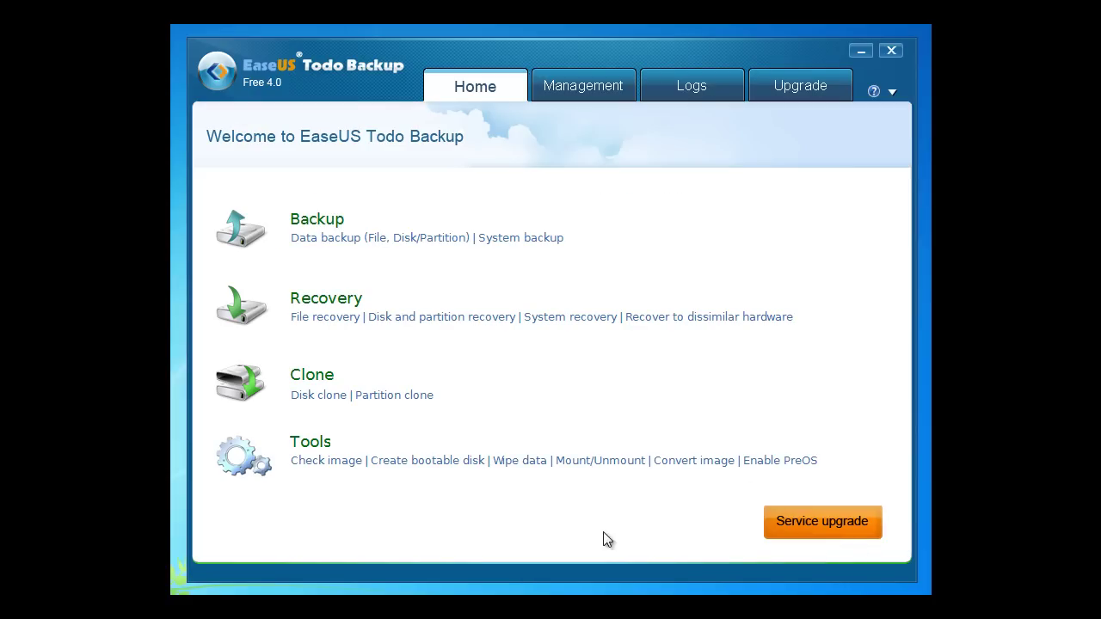
Step: View the disk and partition selection for wiping data with partition D: highlighted, and leave without wiping
click(526, 462)
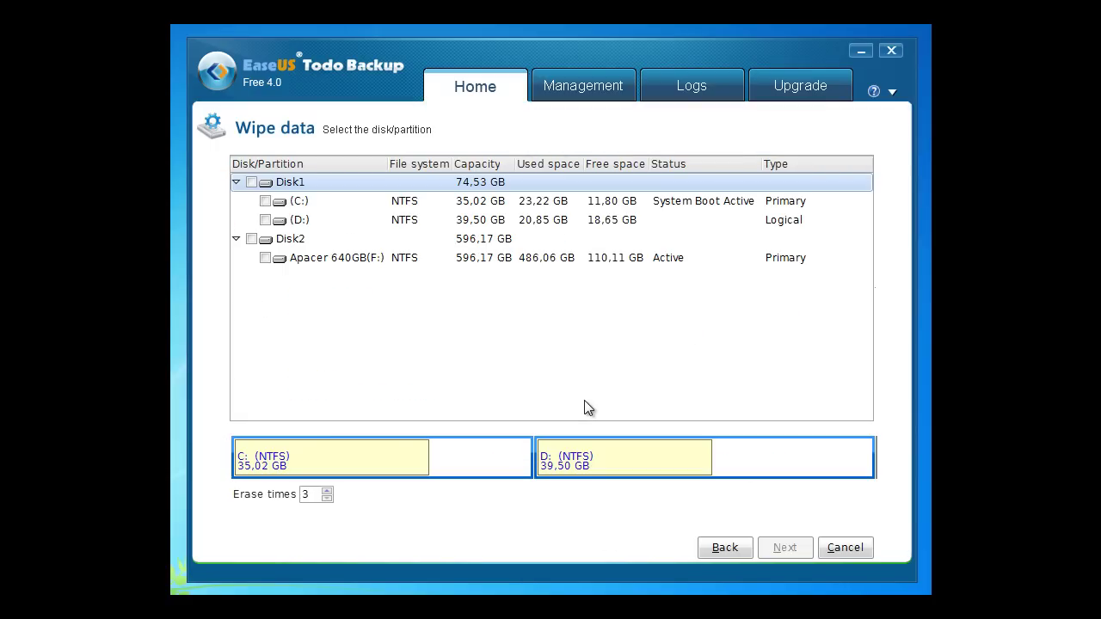
click(308, 222)
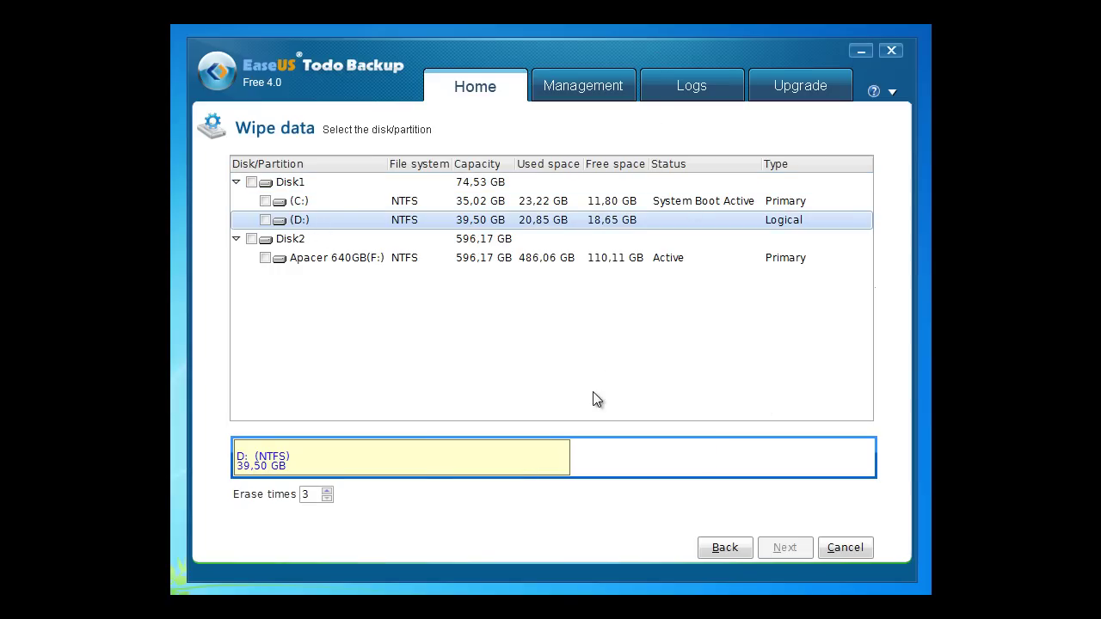
click(726, 547)
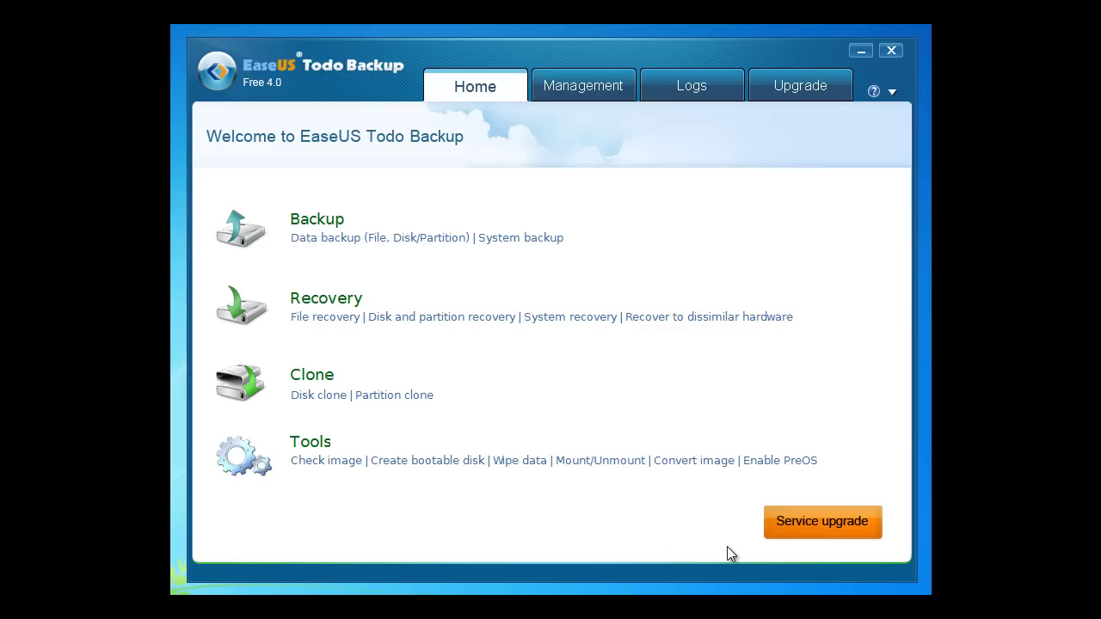
Step: Choose Win7-TEST.System.X.2011.PBD on drive D: as the backup image to mount
click(614, 462)
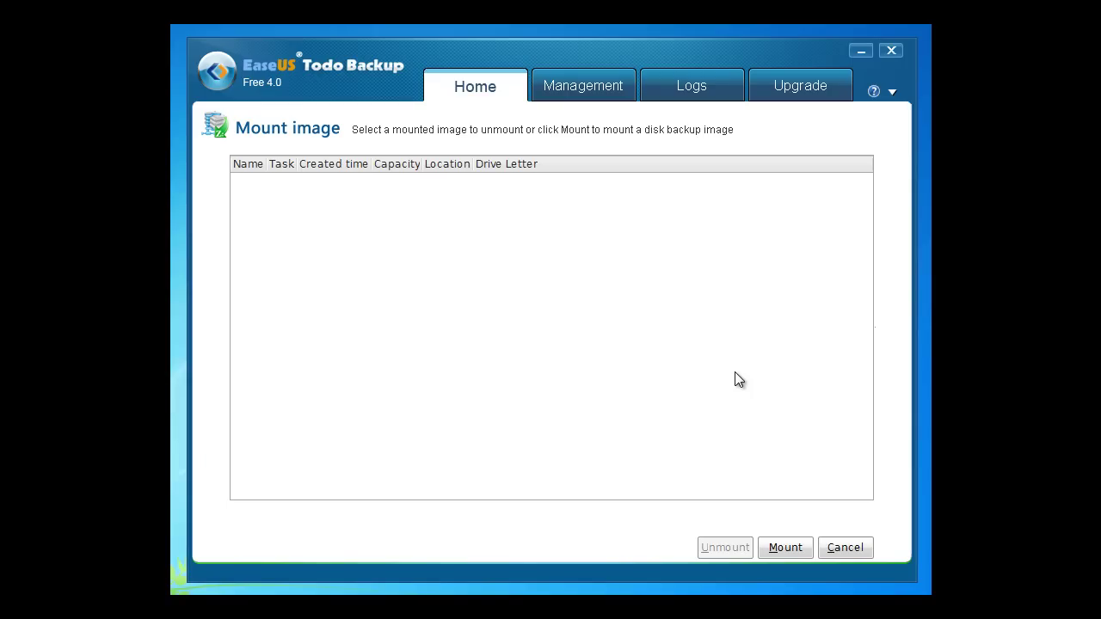
click(797, 547)
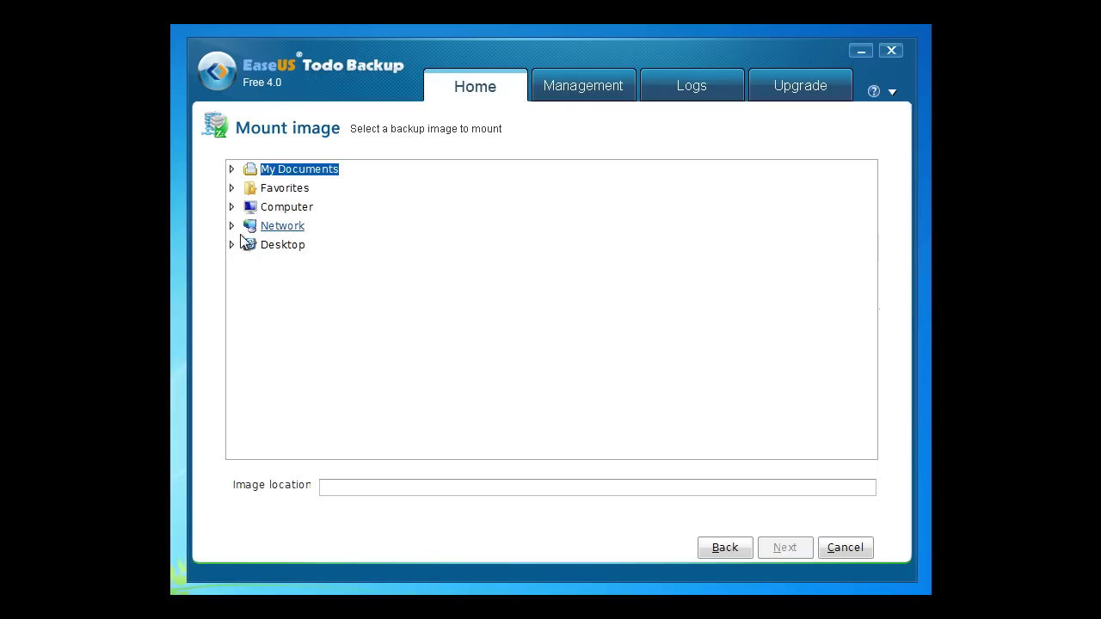
click(234, 209)
click(245, 245)
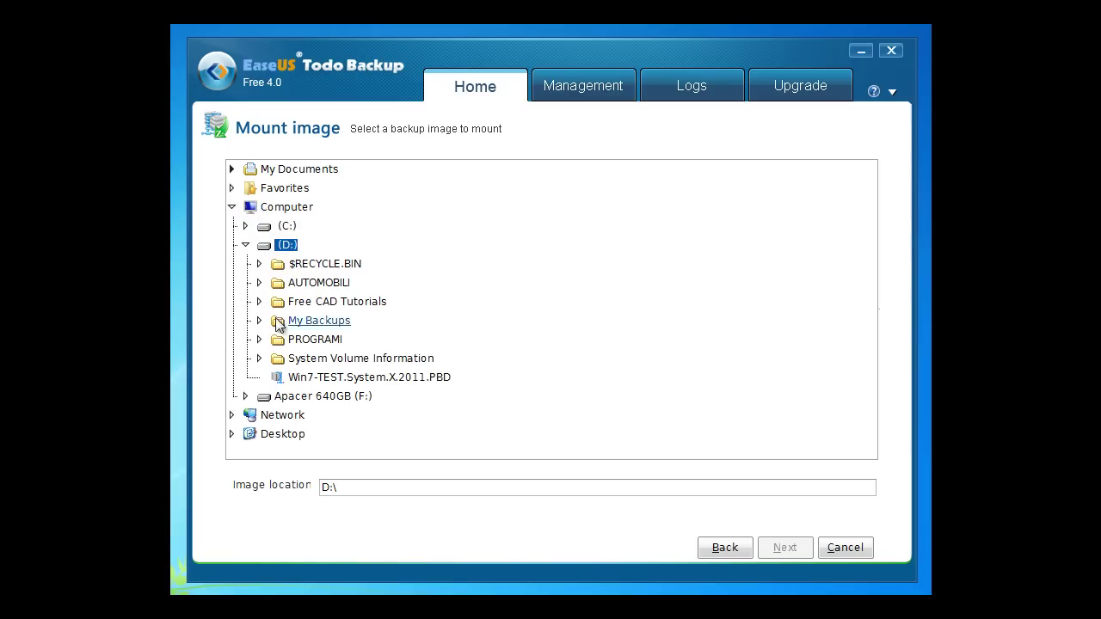
click(303, 380)
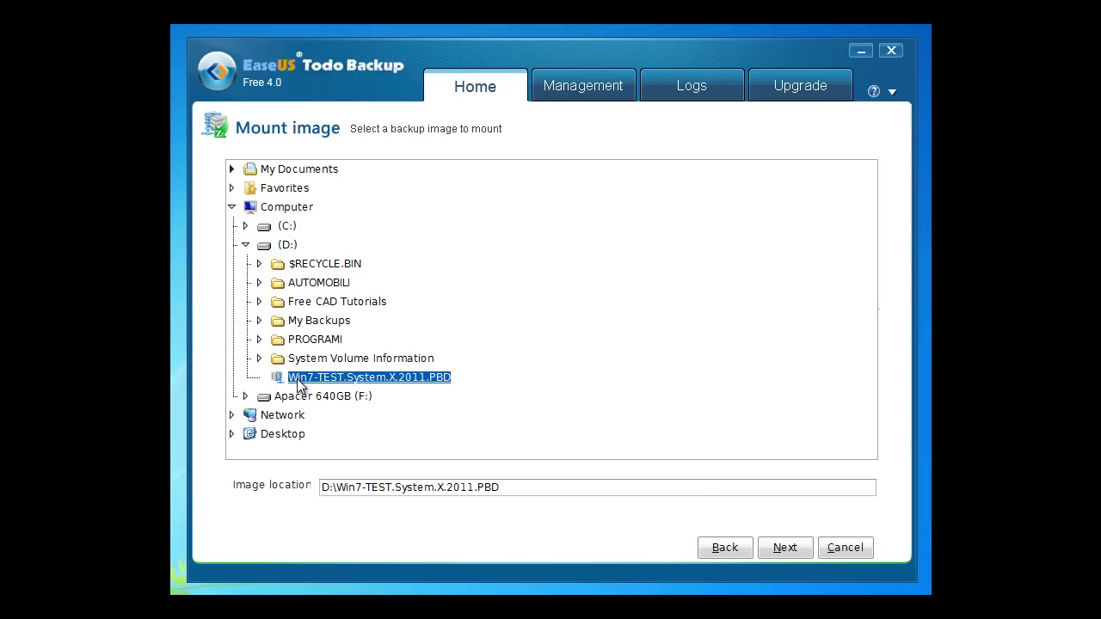
click(794, 549)
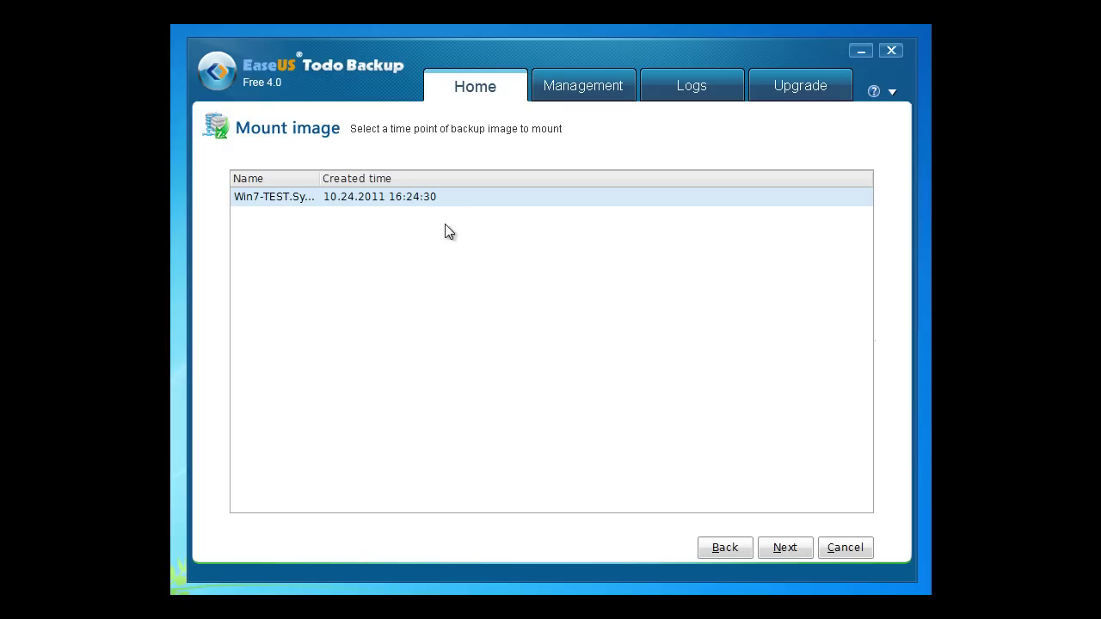
Step: Mount the image's 10.24.2011 16:24:30 time point with drive letter A: and finish the mounting
click(792, 547)
click(391, 205)
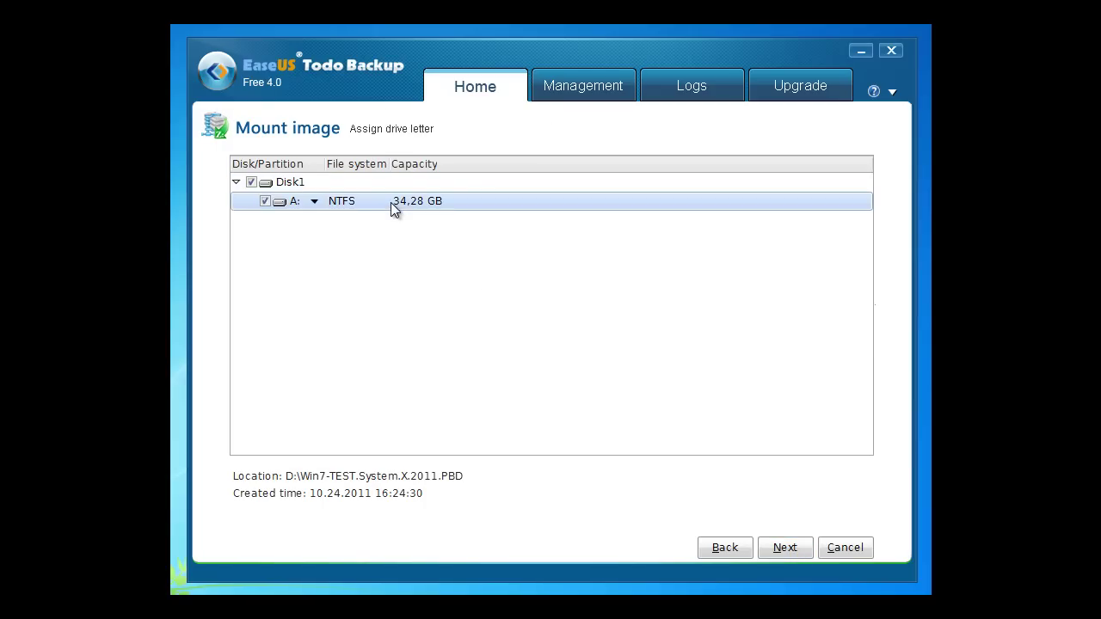
click(785, 548)
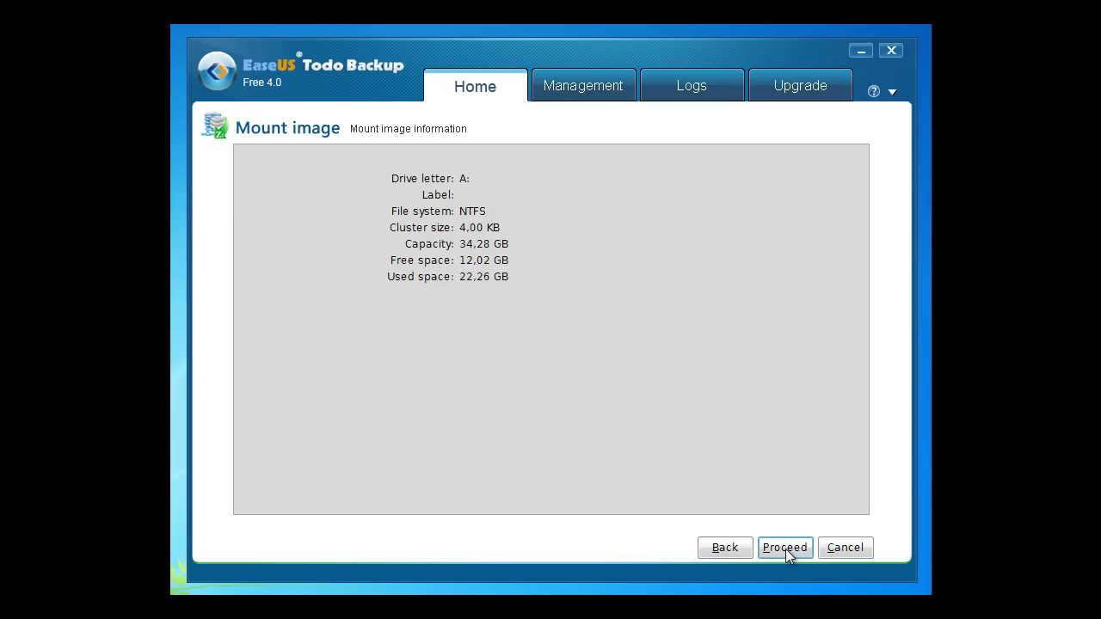
click(785, 548)
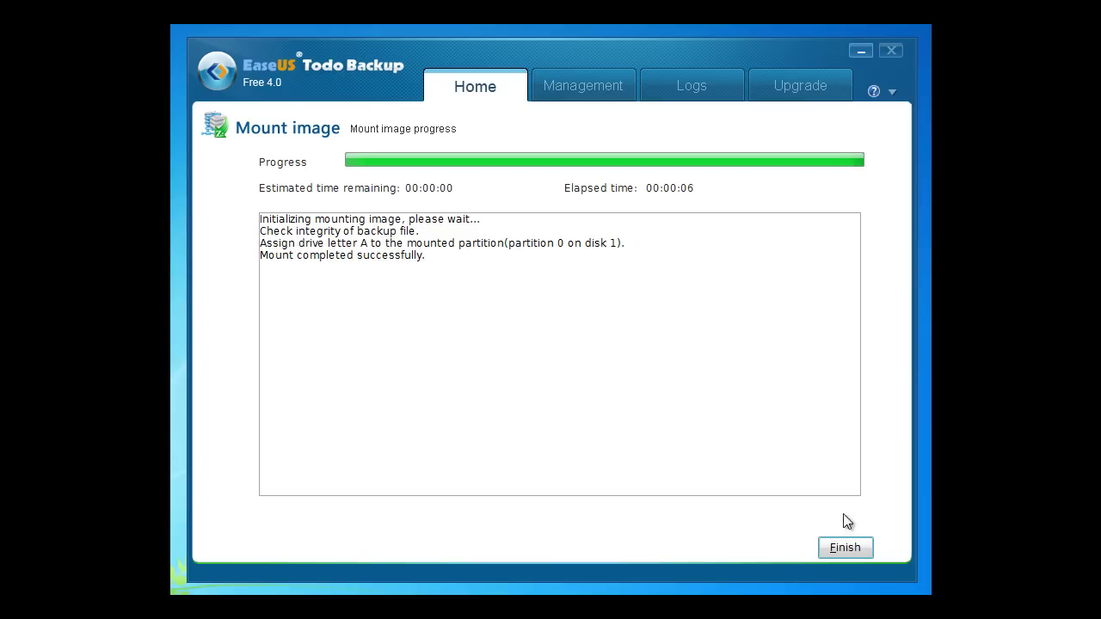
click(867, 552)
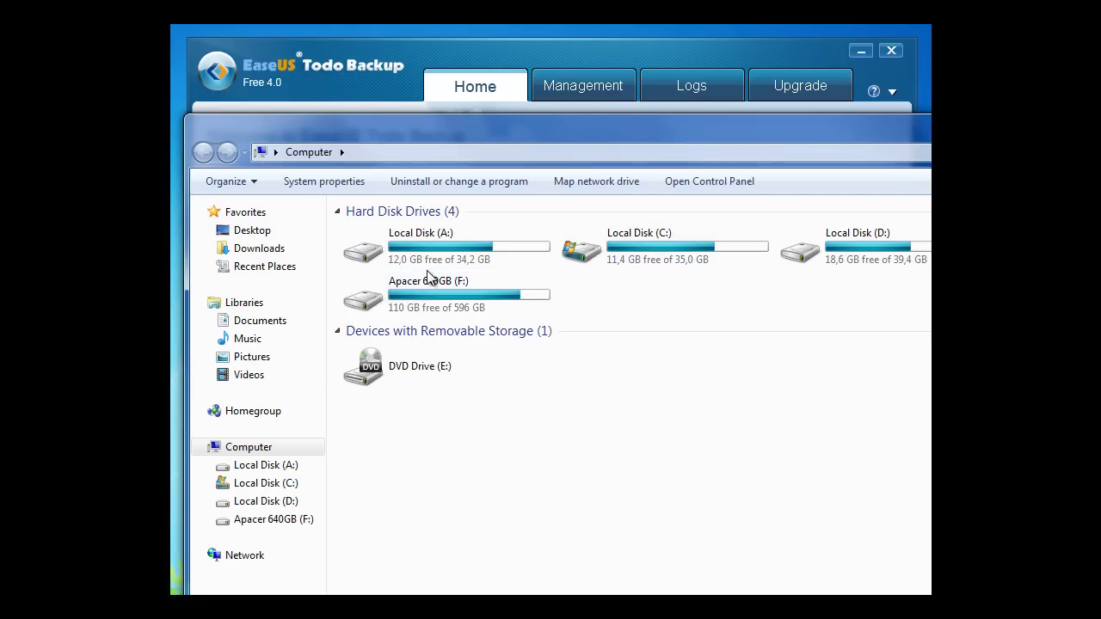
Step: Examine the contents of drive D: and the mounted drive A: in Windows Explorer, and close its window
double_click(890, 254)
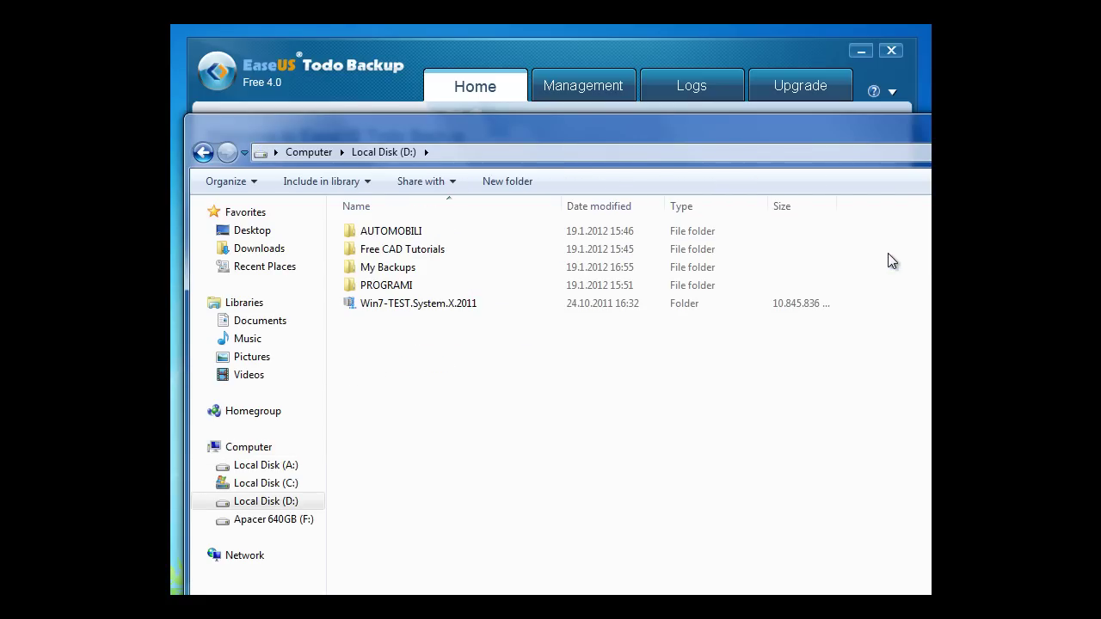
click(204, 152)
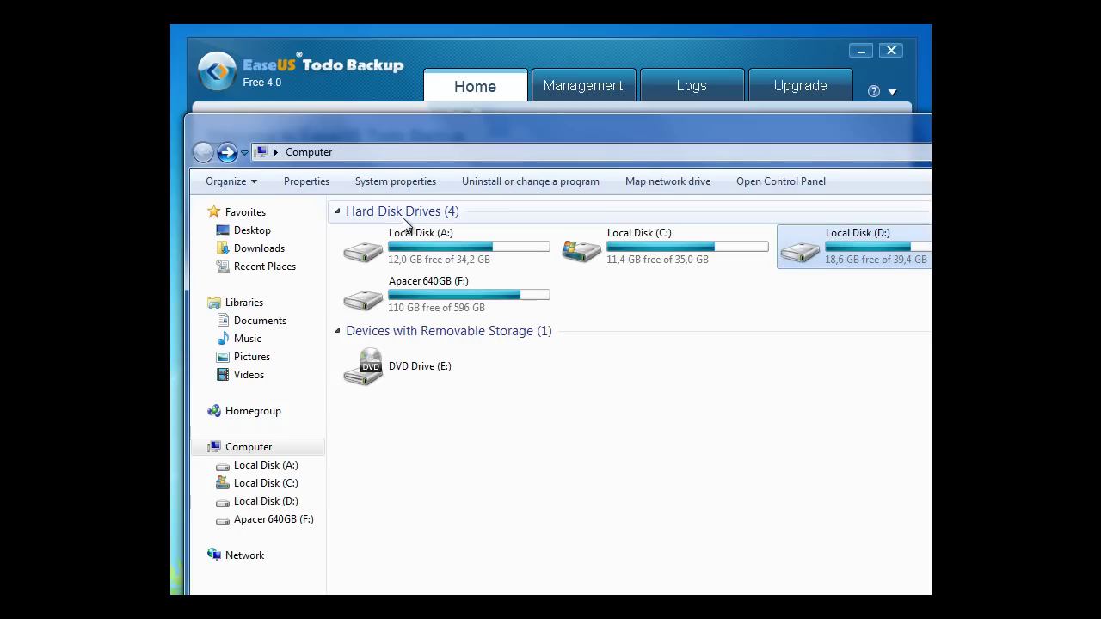
double_click(462, 238)
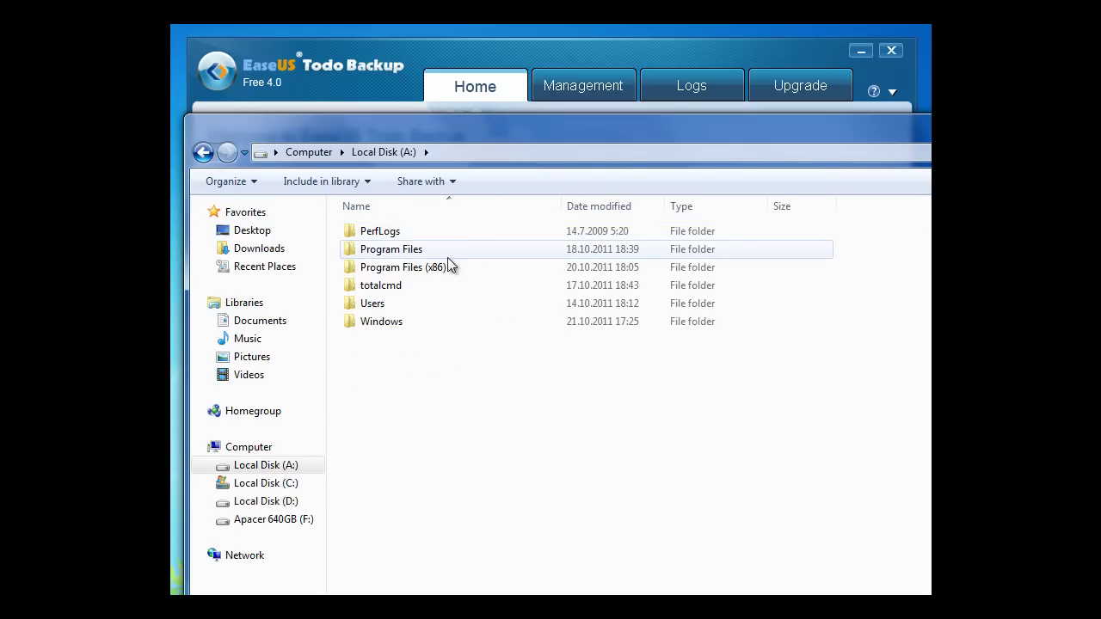
click(209, 159)
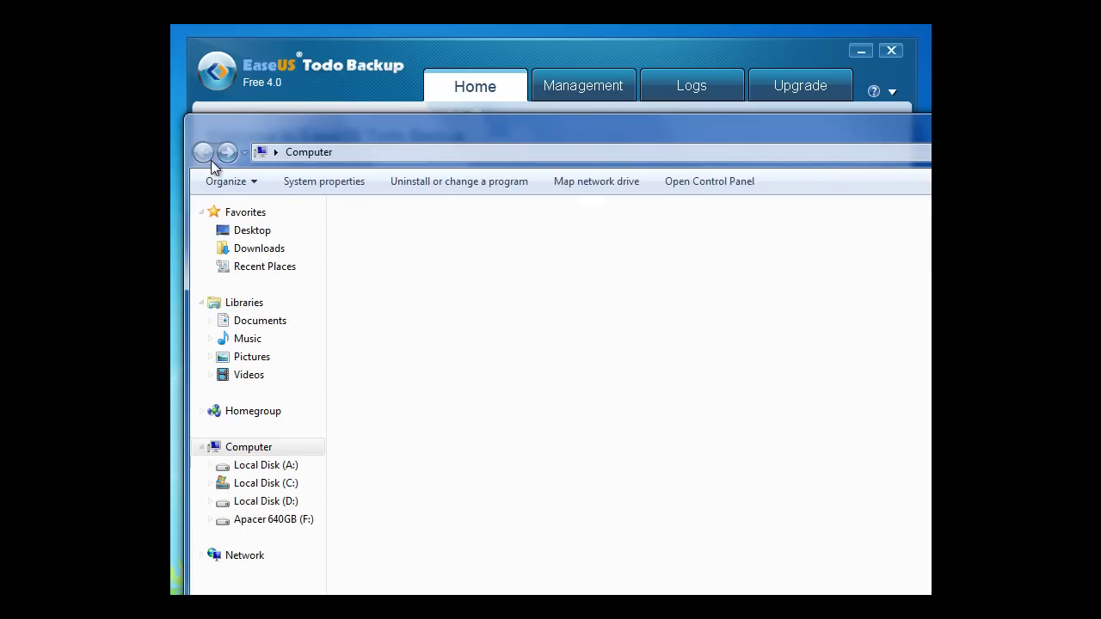
key(alt+F4)
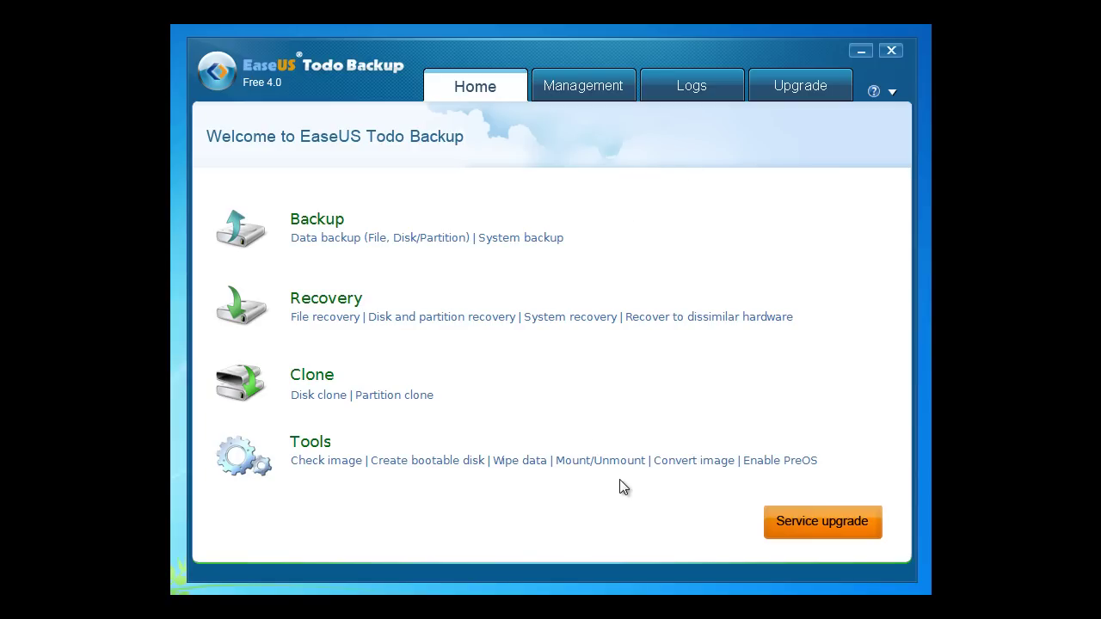
Step: Load Win7-TEST.System.X.2011.PBD from drive D: for image conversion, view the available virtual disk types, and cancel the conversion
click(691, 465)
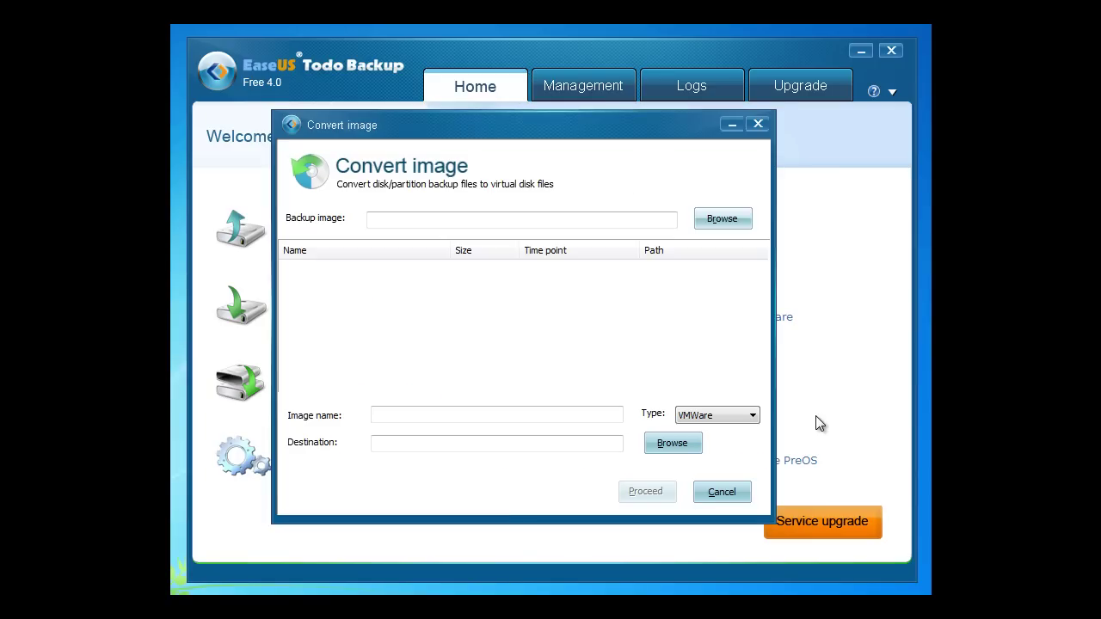
click(719, 219)
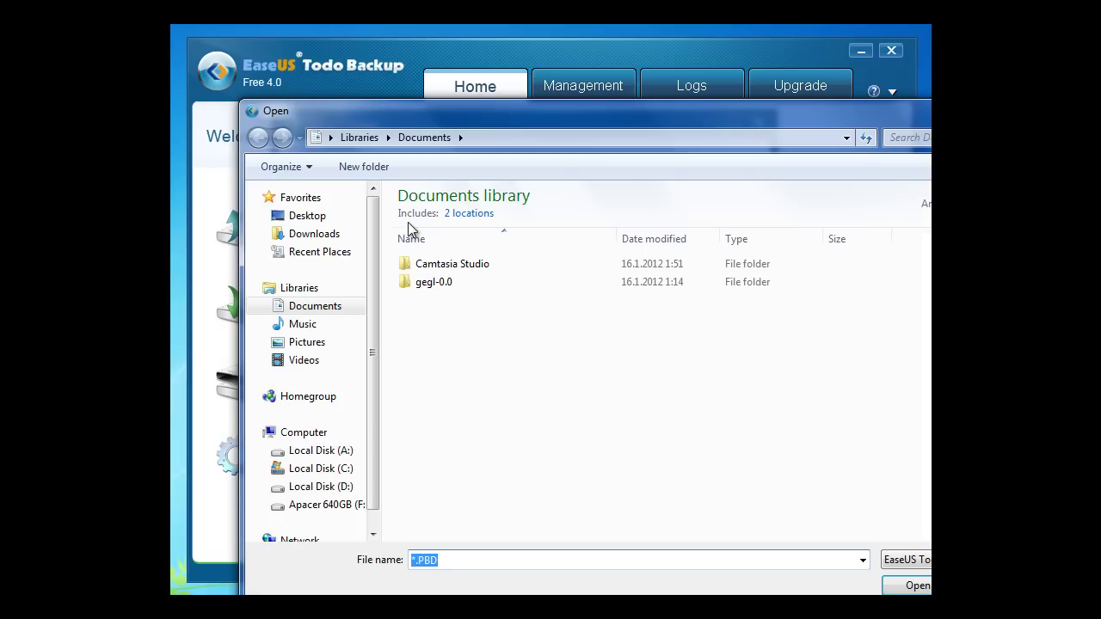
click(320, 487)
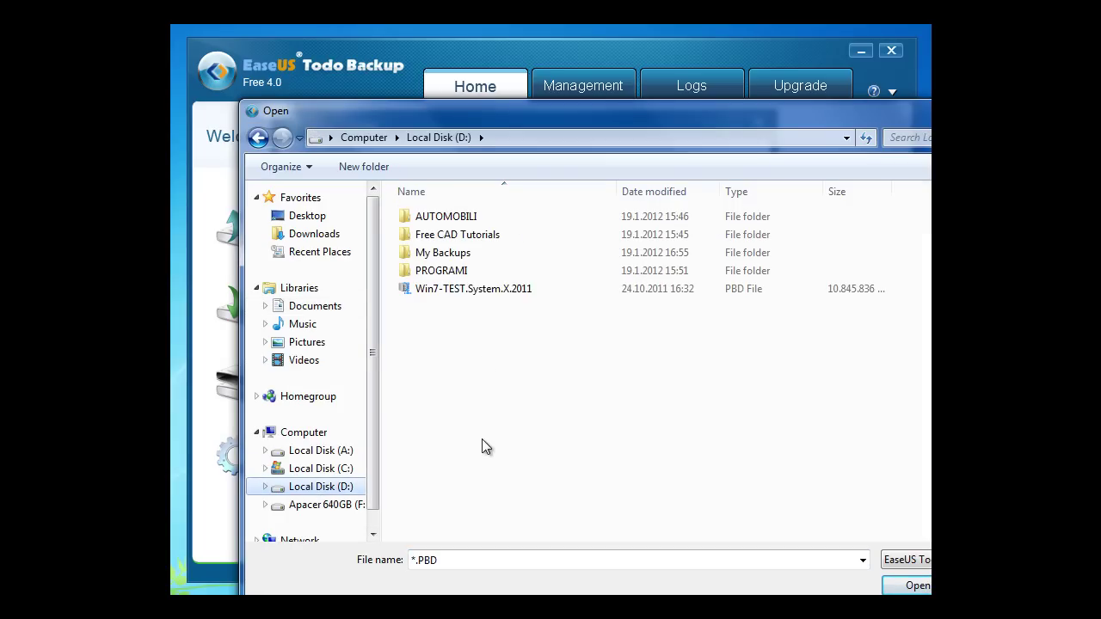
click(486, 293)
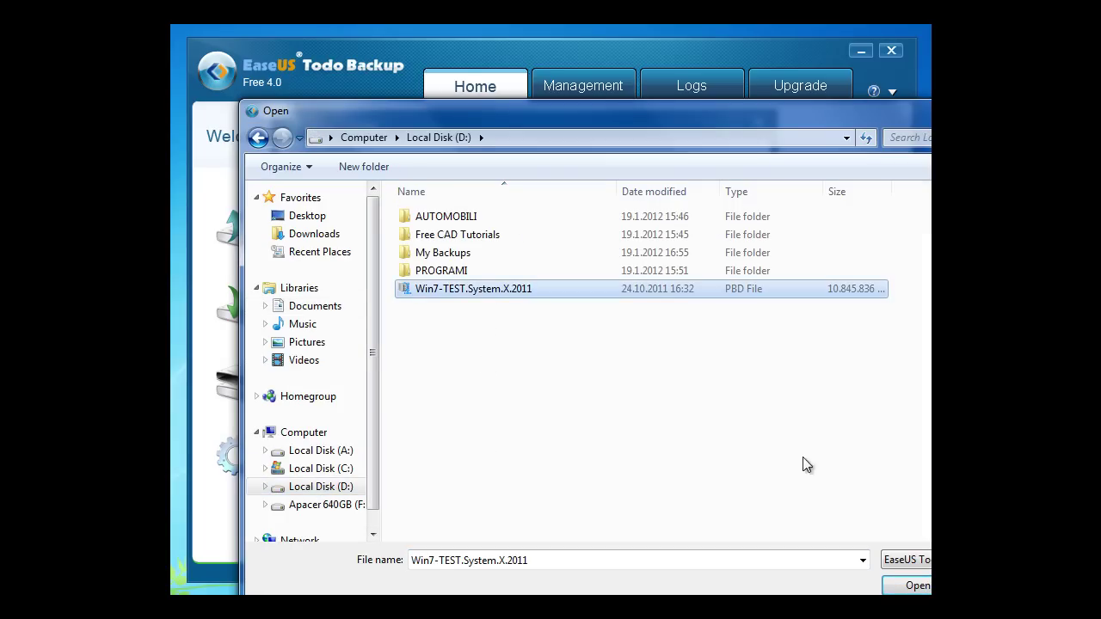
click(912, 586)
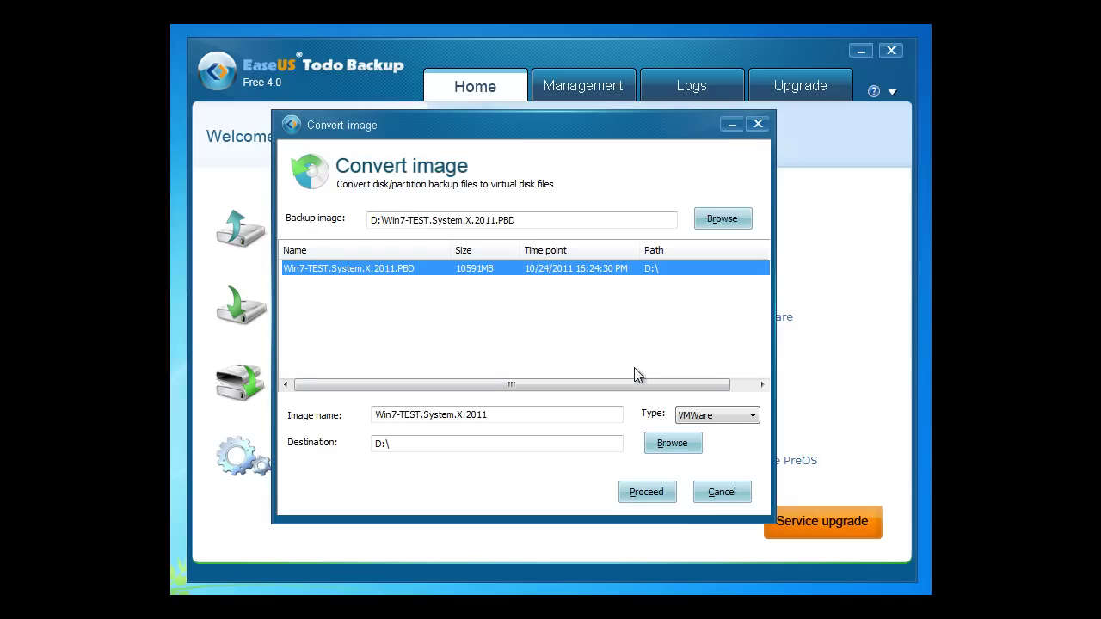
click(752, 417)
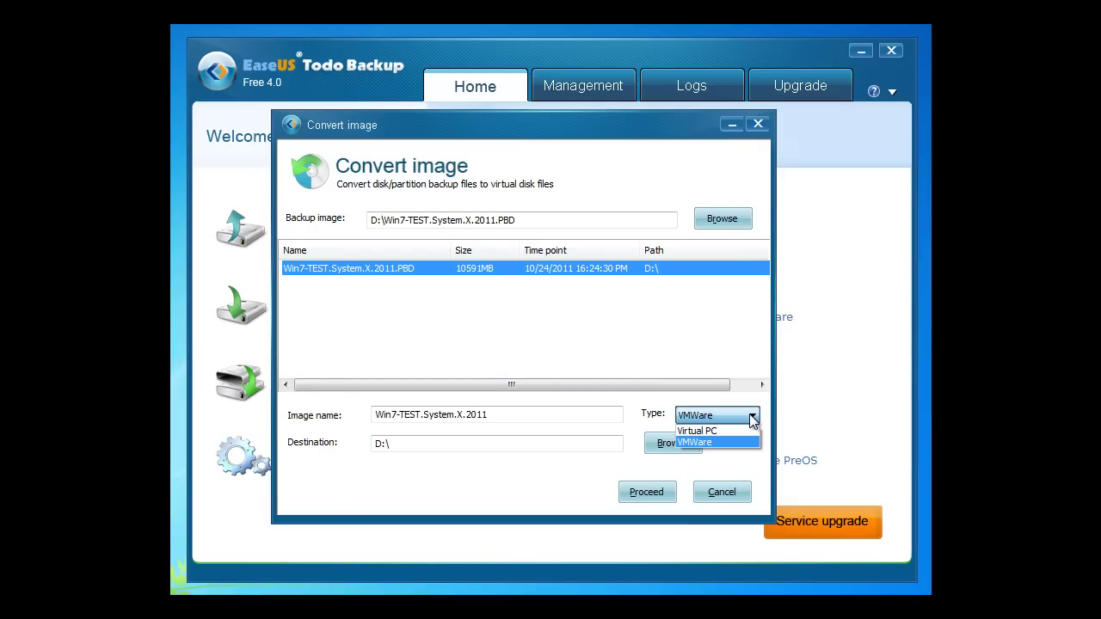
click(753, 418)
click(727, 494)
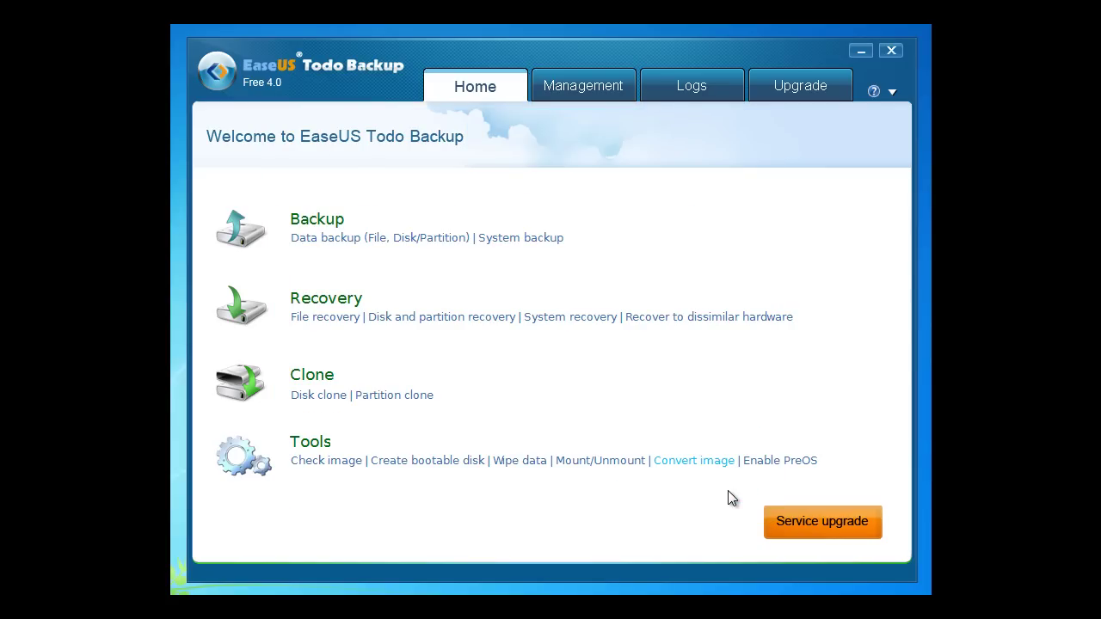
Step: Enable PreOS and view the program's version information
click(781, 463)
click(893, 92)
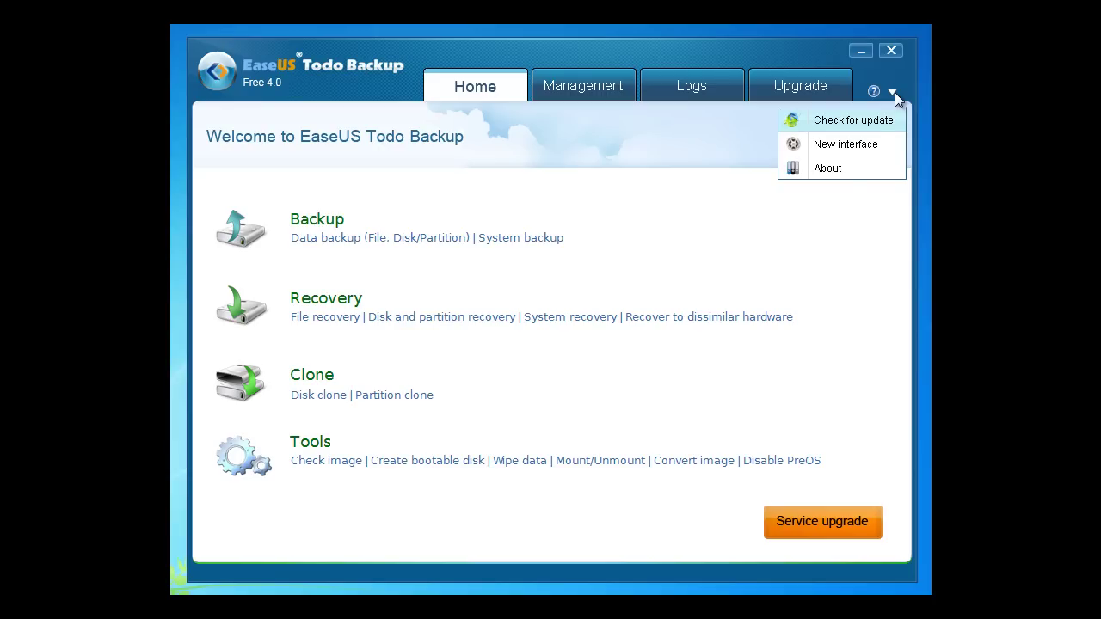
click(844, 169)
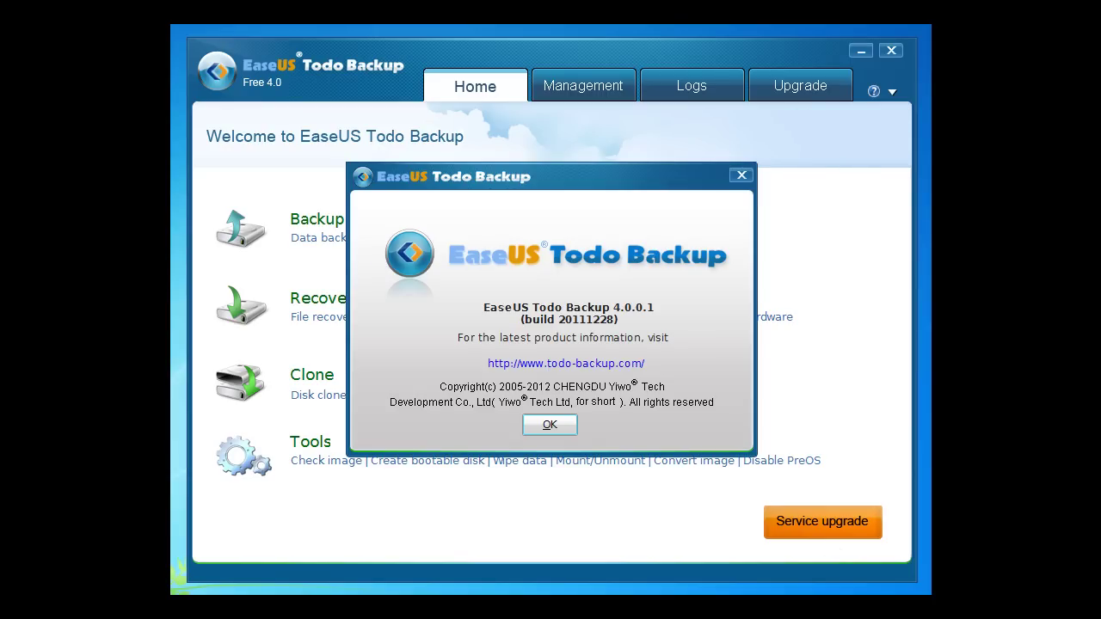